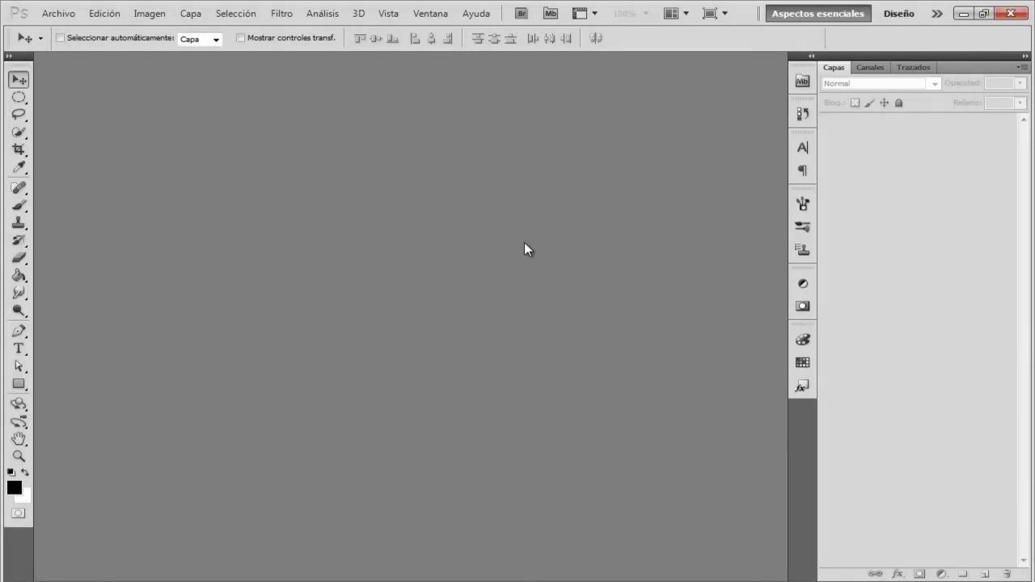
- Open the Emma portrait from the file menu
click(63, 15)
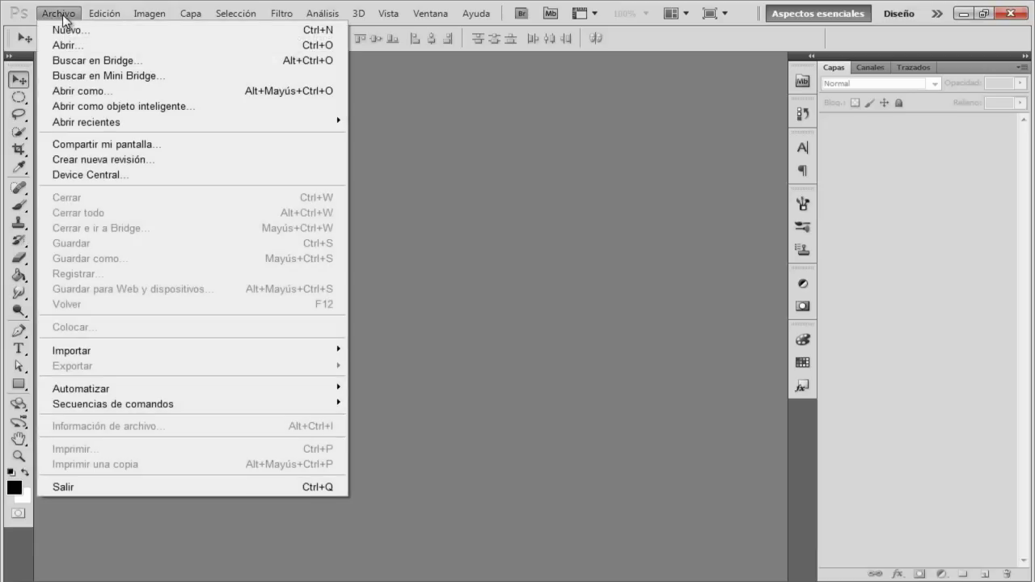
click(70, 46)
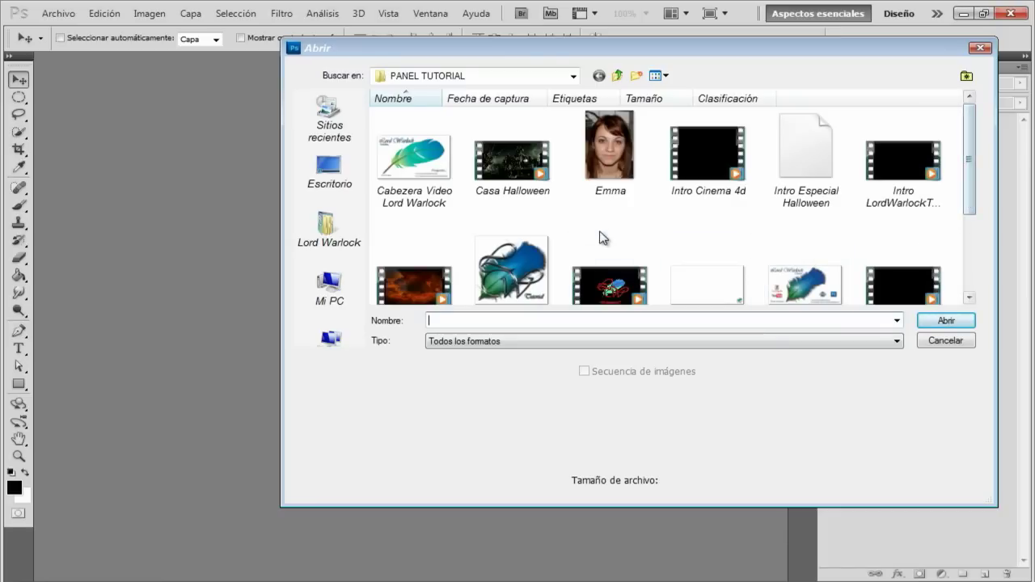
click(614, 174)
key(Return)
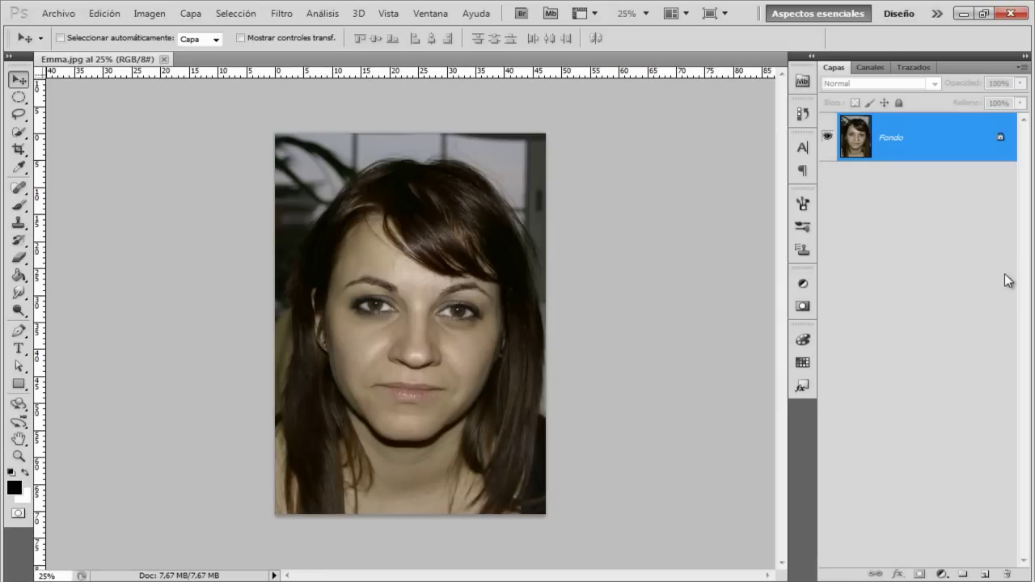
- Duplicate the Fondo layer as Capa 1 and fit the portrait in view
key(ctrl+j)
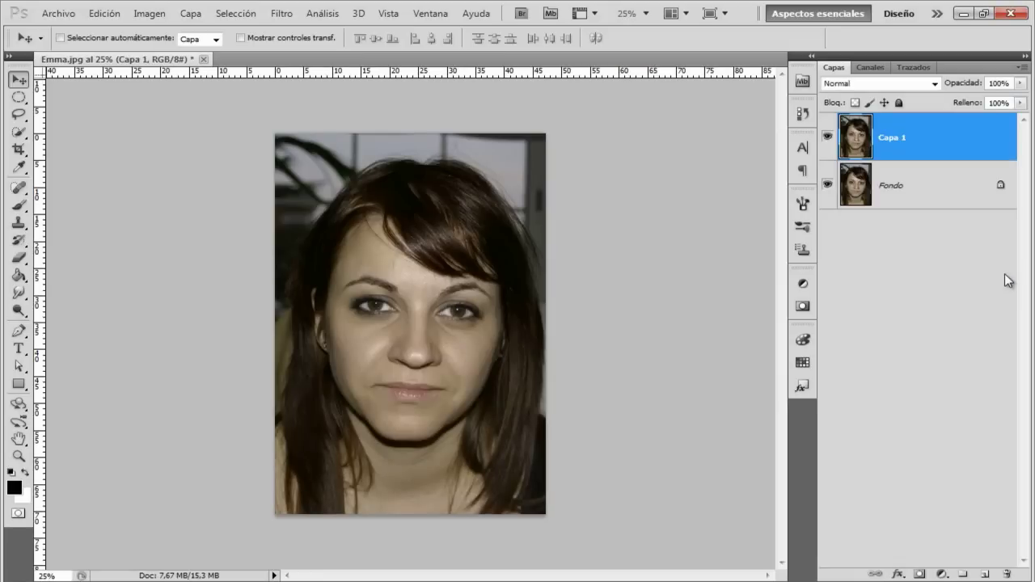
key(ctrl+plus)
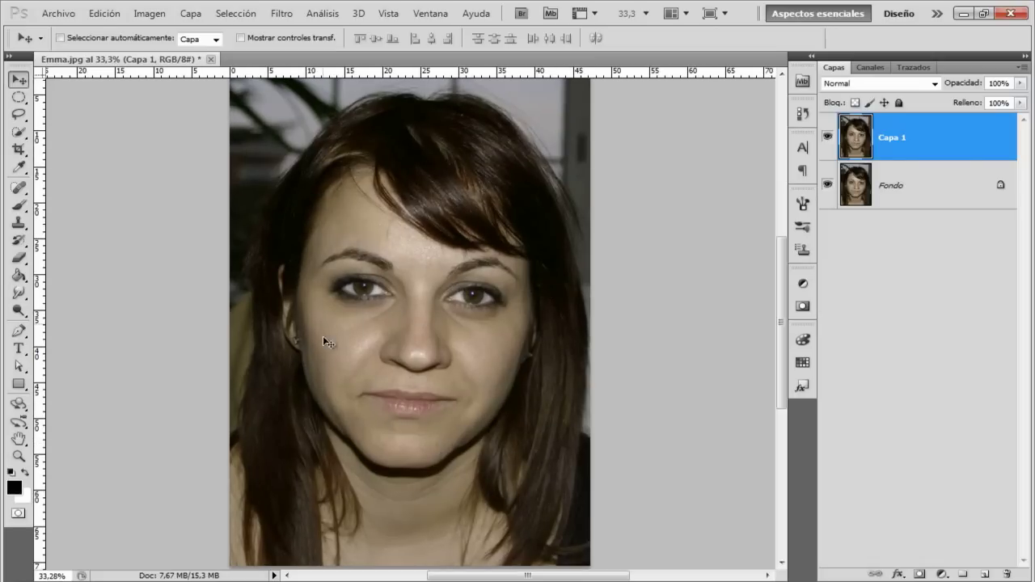
key(ctrl+minus)
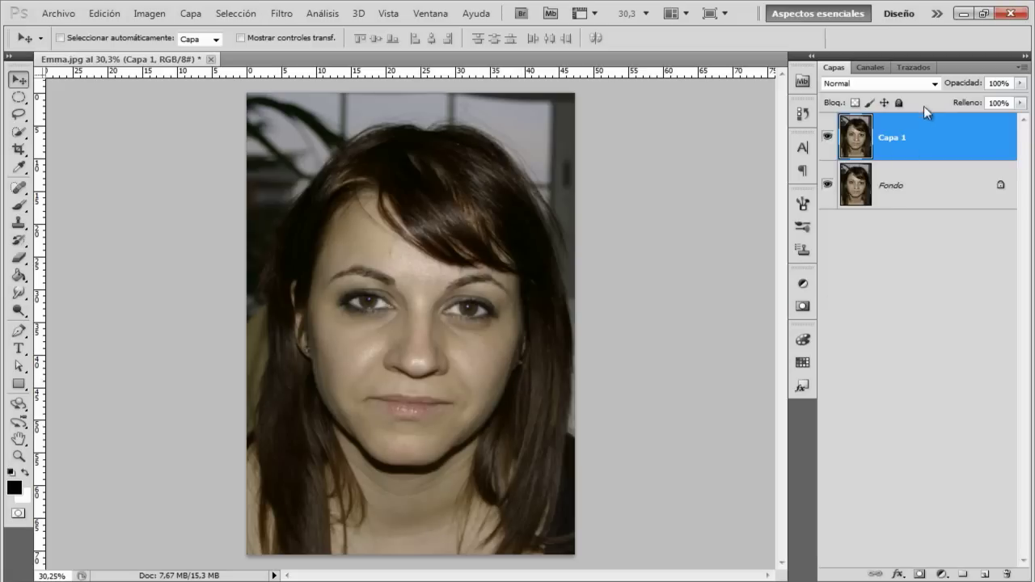
- Set Capa 1 to Luz suave blending at 45% opacity
click(936, 84)
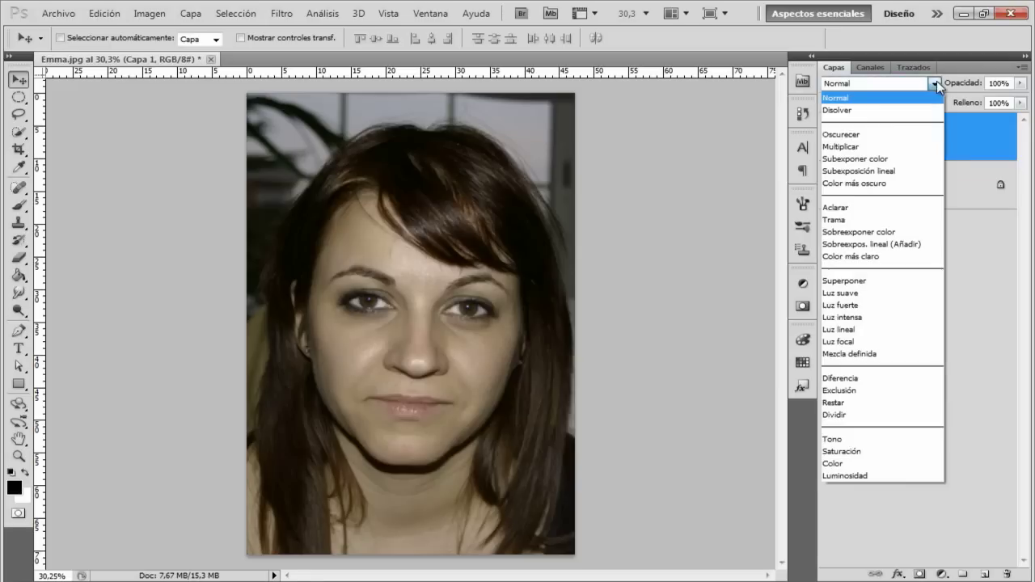
click(880, 294)
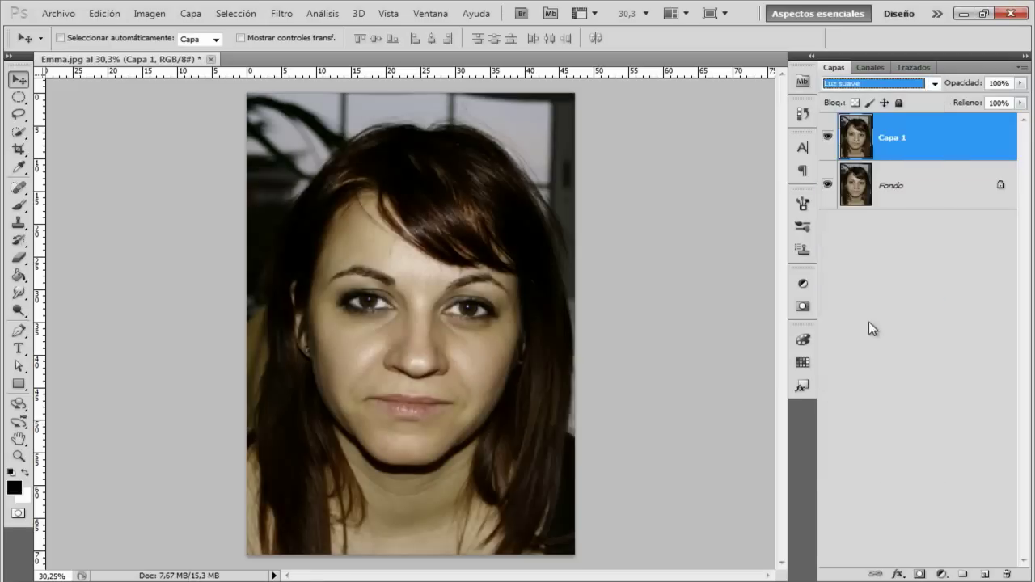
click(1021, 83)
drag(1021, 98, 978, 107)
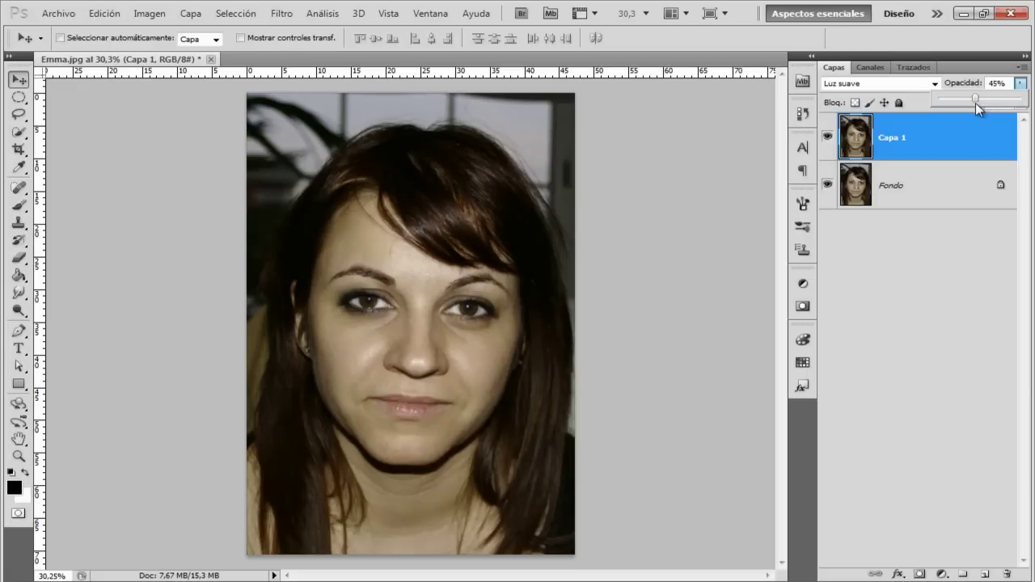
- Compare the effect, merge Capa 1 into the background, and duplicate the background again
click(828, 138)
click(828, 138)
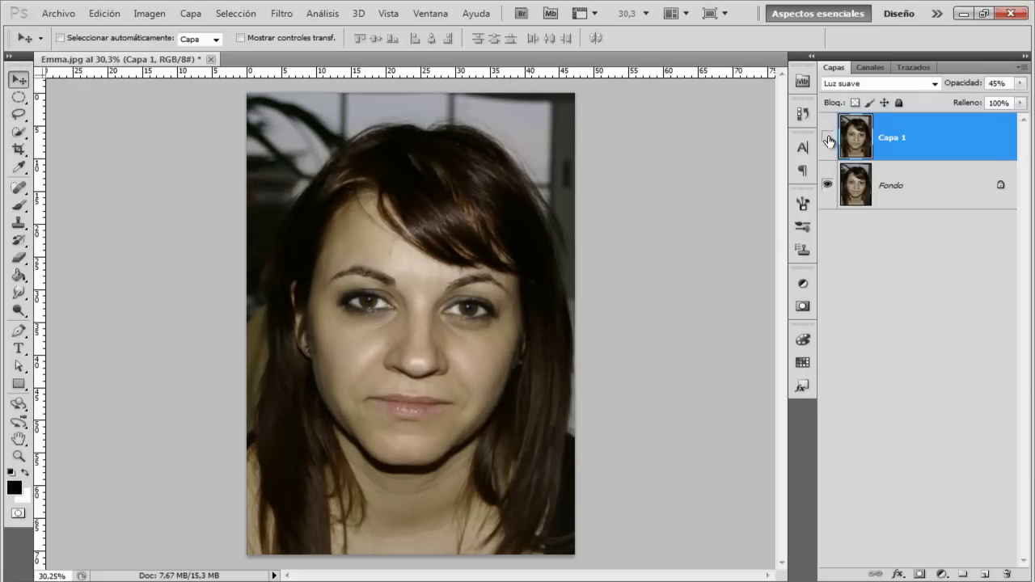
click(828, 137)
click(828, 137)
key(ctrl+e)
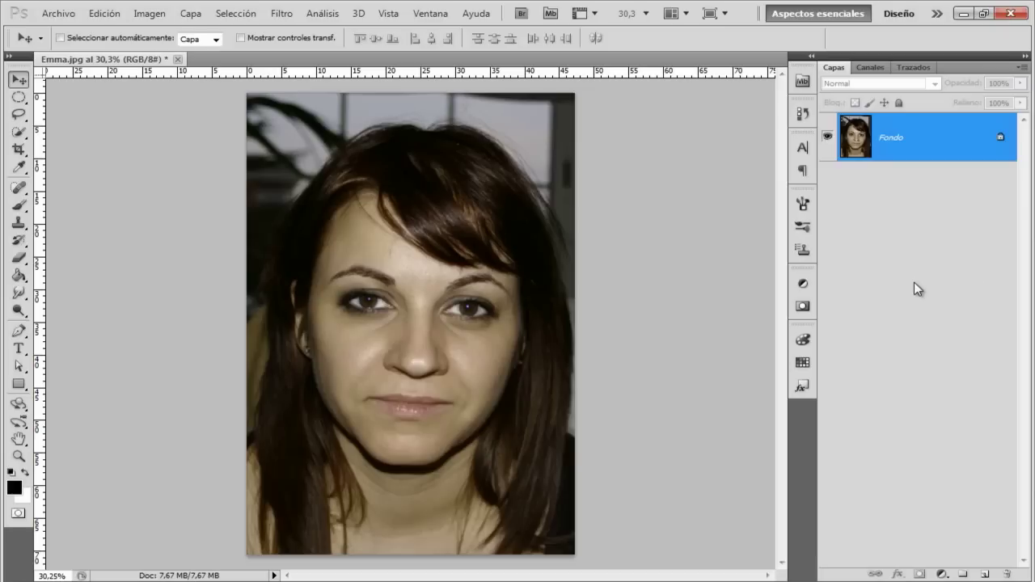
key(ctrl+j)
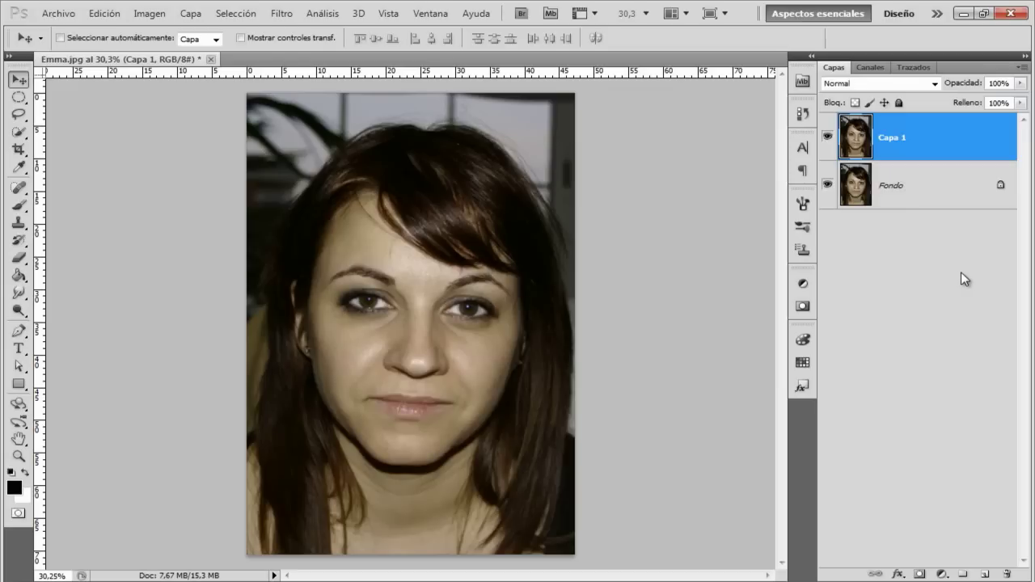
- Add an empty Capa 2 layer and zoom in on the face
click(985, 574)
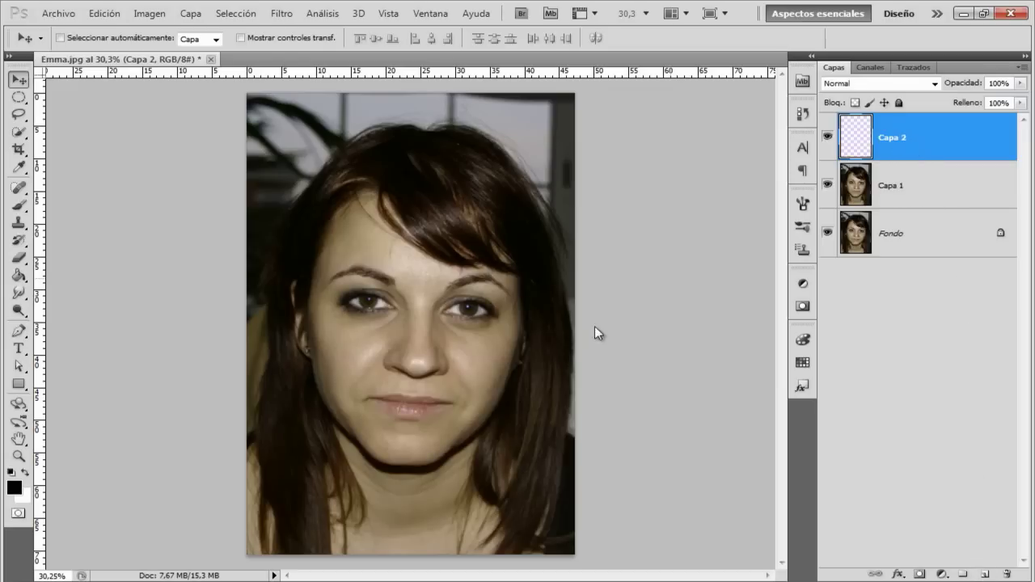
scroll(407, 362, up, 2)
scroll(411, 364, up, 1)
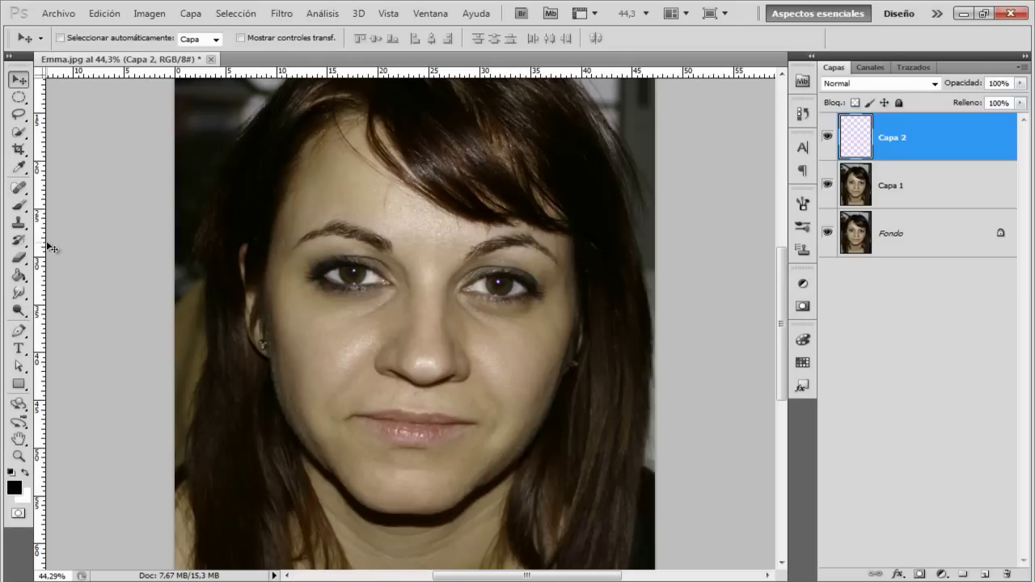
- Trace a closed curved pen path around the left upper eyelid up to the brow
click(18, 331)
click(93, 332)
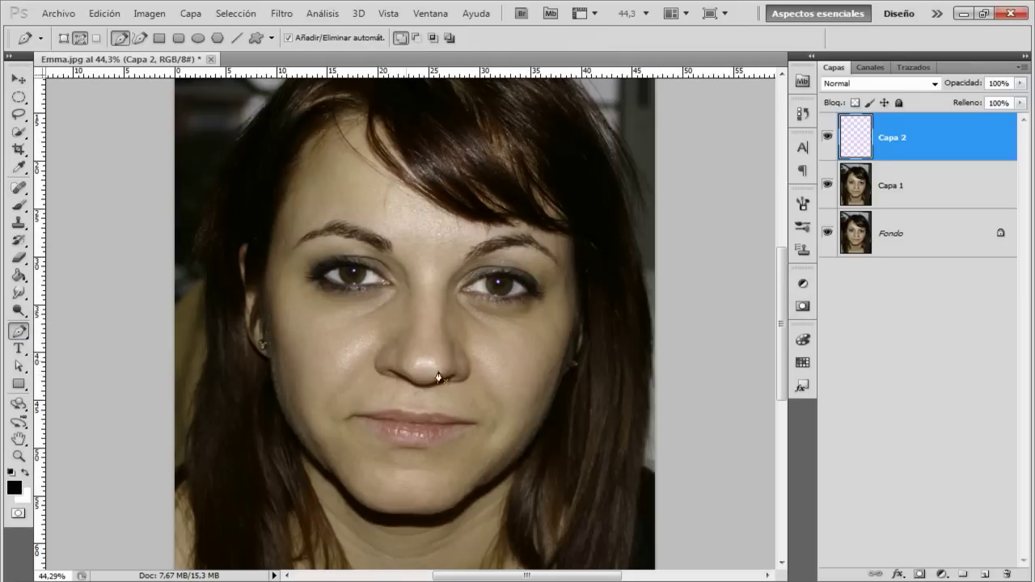
scroll(394, 277, up, 2)
scroll(398, 298, up, 1)
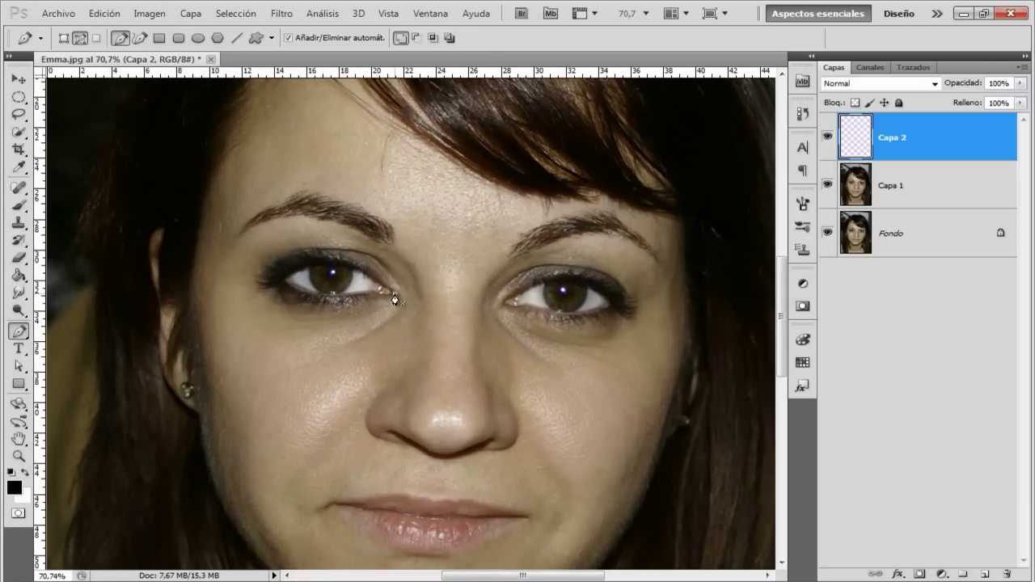
click(283, 276)
click(333, 289)
drag(333, 288, 337, 259)
drag(238, 245, 238, 240)
drag(381, 250, 308, 250)
drag(308, 221, 303, 217)
click(392, 270)
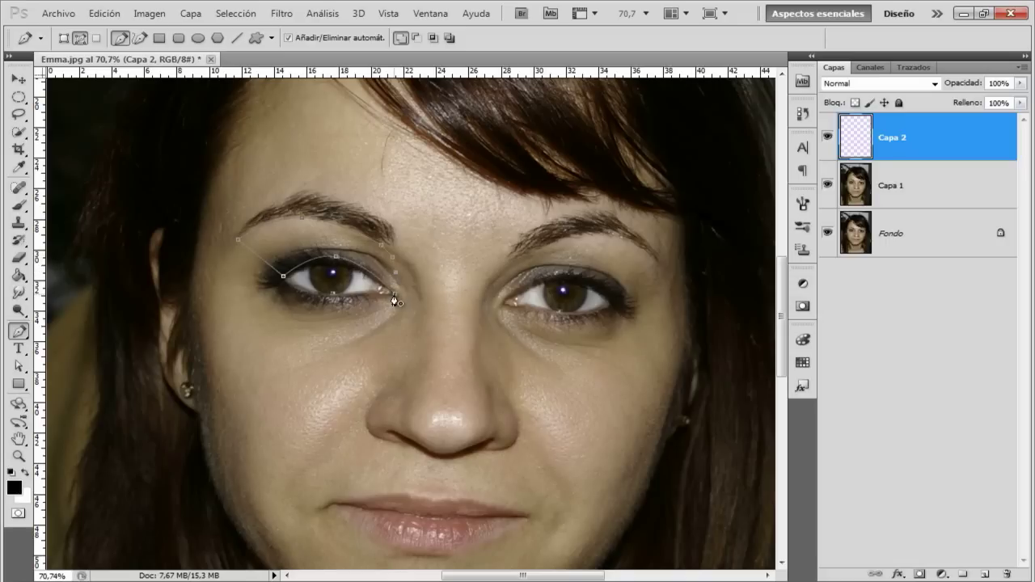
- Reselect the eyelid path and reshape its outer-corner anchor
click(397, 301)
ctrl+click(319, 262)
ctrl+click(397, 295)
drag(399, 295, 397, 279)
- Convert the eyelid path into a 2-pixel feathered selection and pick the Gradient tool
right_click(337, 249)
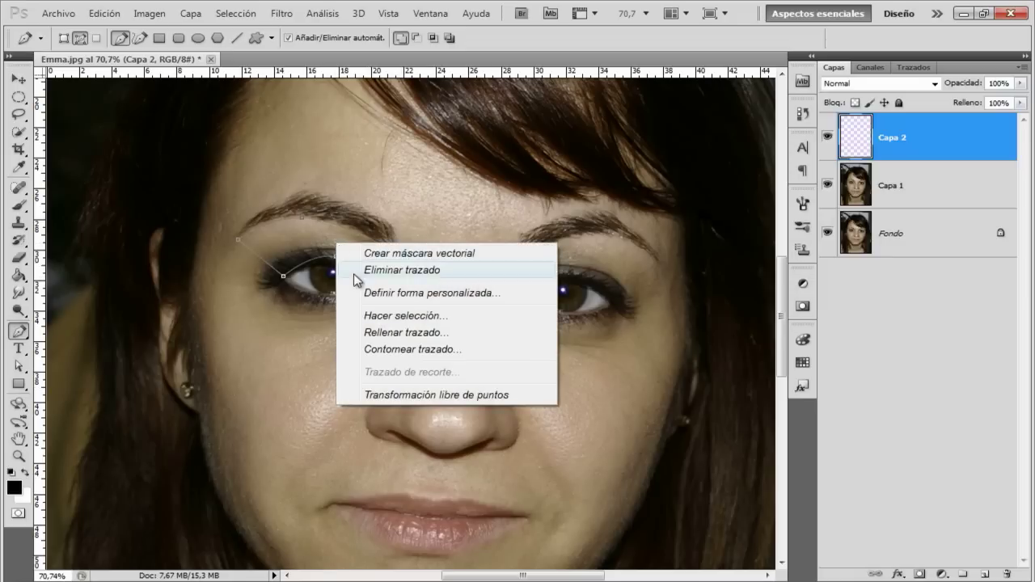
click(372, 315)
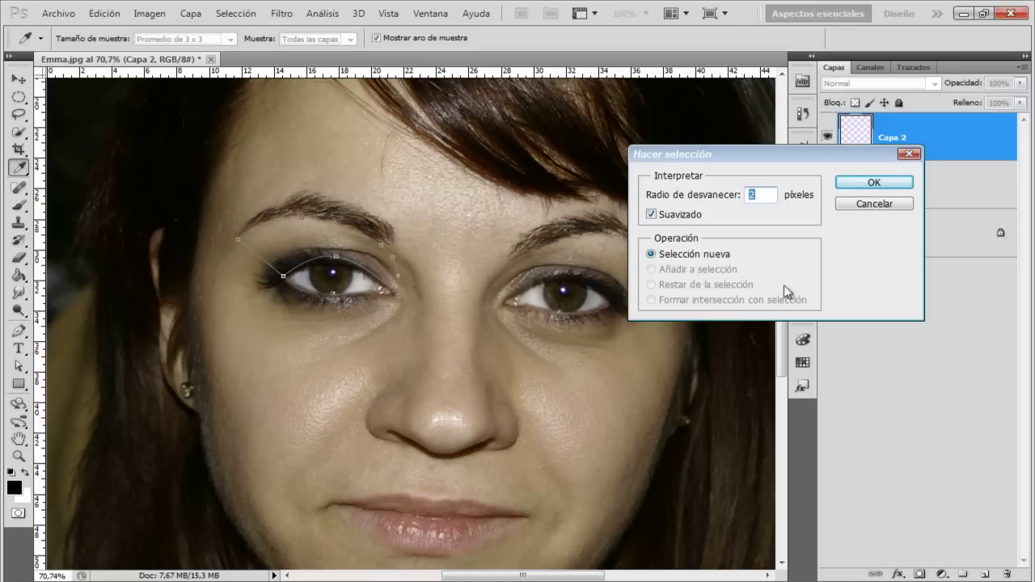
click(856, 185)
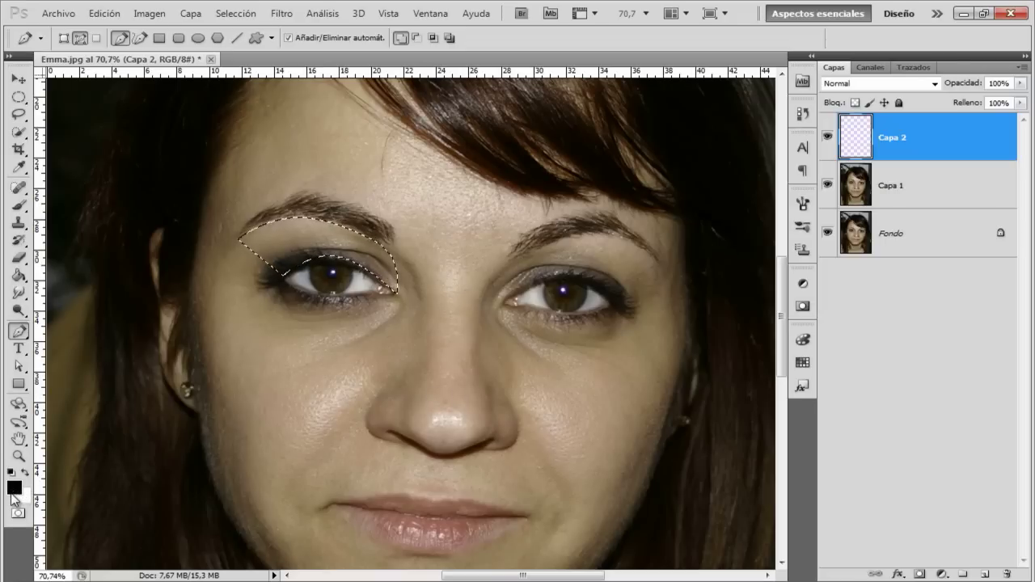
click(18, 276)
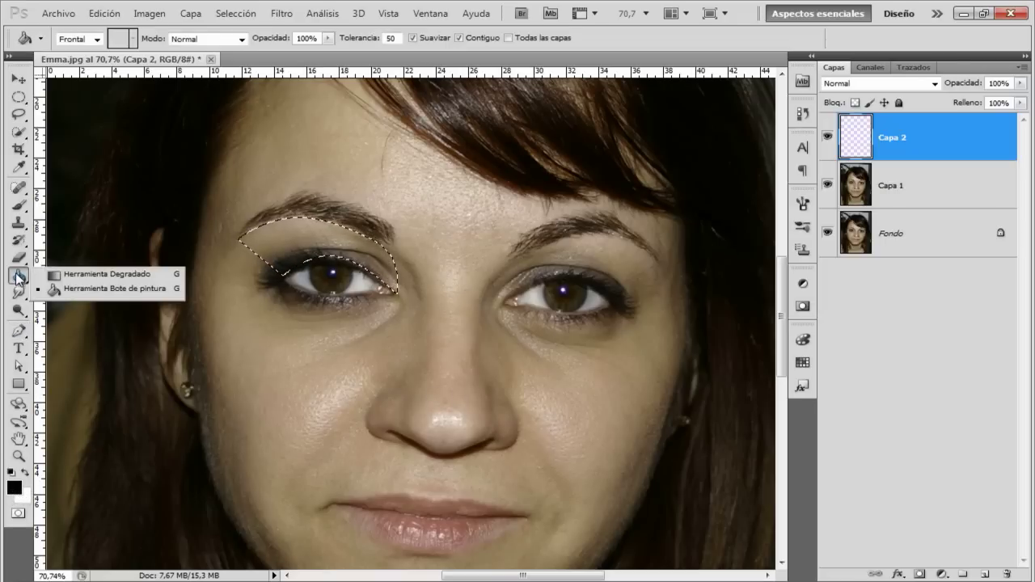
click(77, 274)
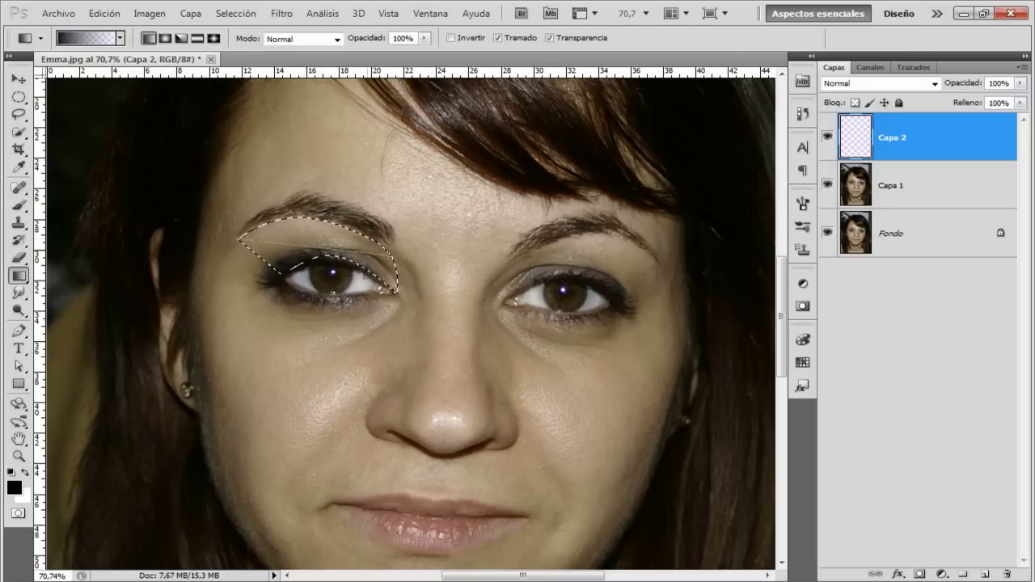
- Drag a black-to-transparent gradient over the eyelid and soften it with an 8-pixel Gaussian blur
drag(239, 240, 393, 266)
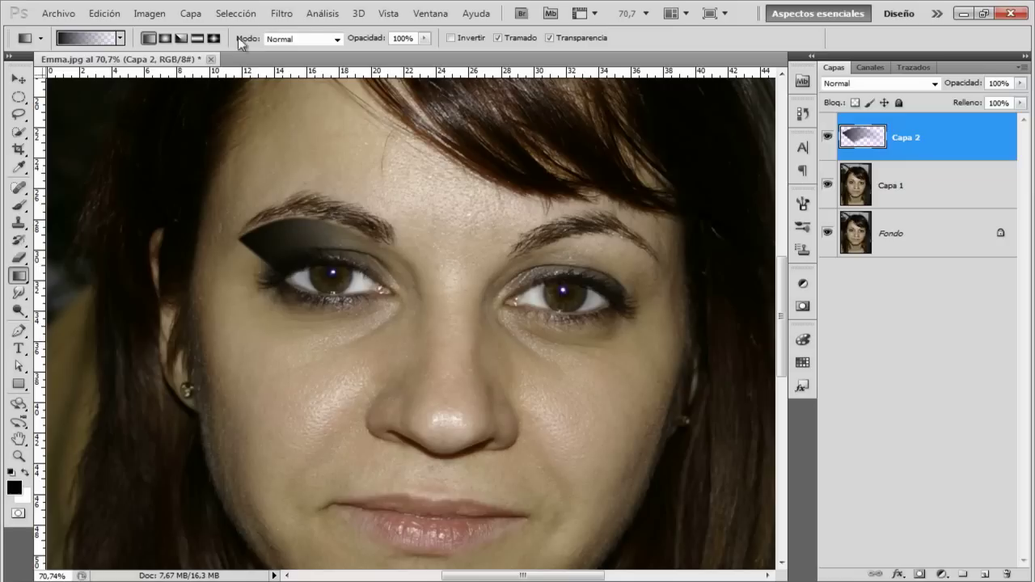
click(283, 13)
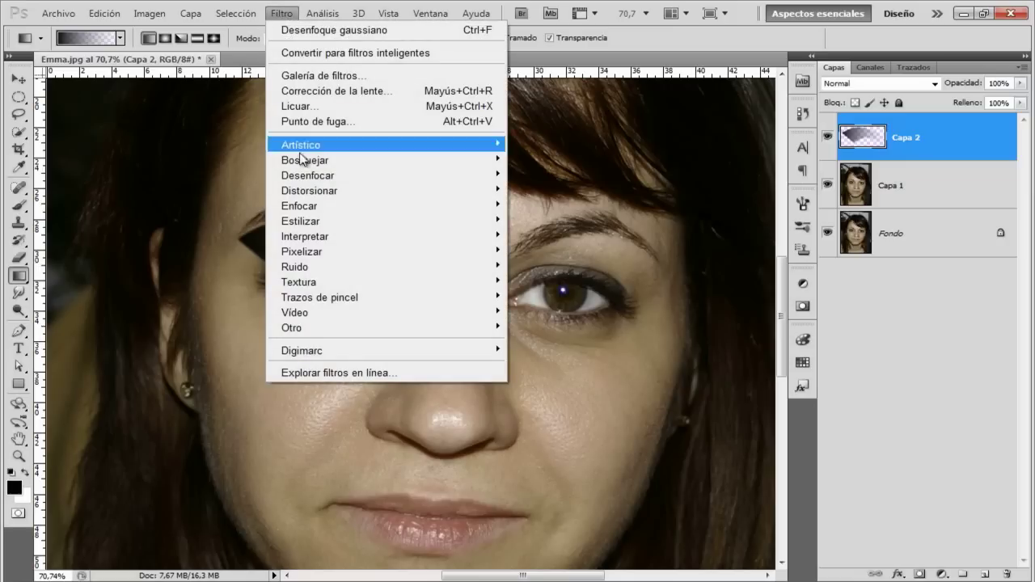
mouse_move(307, 175)
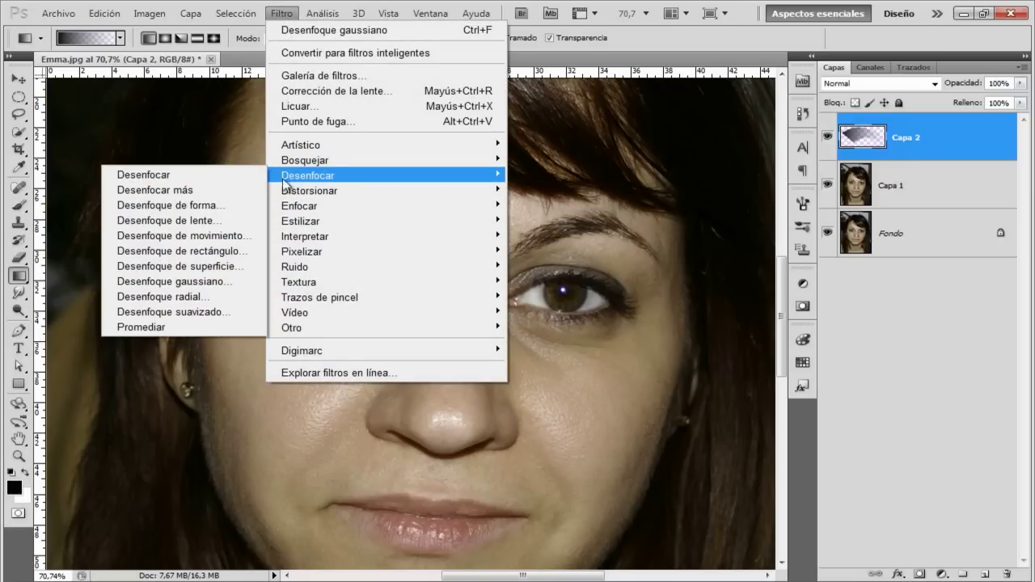
click(253, 285)
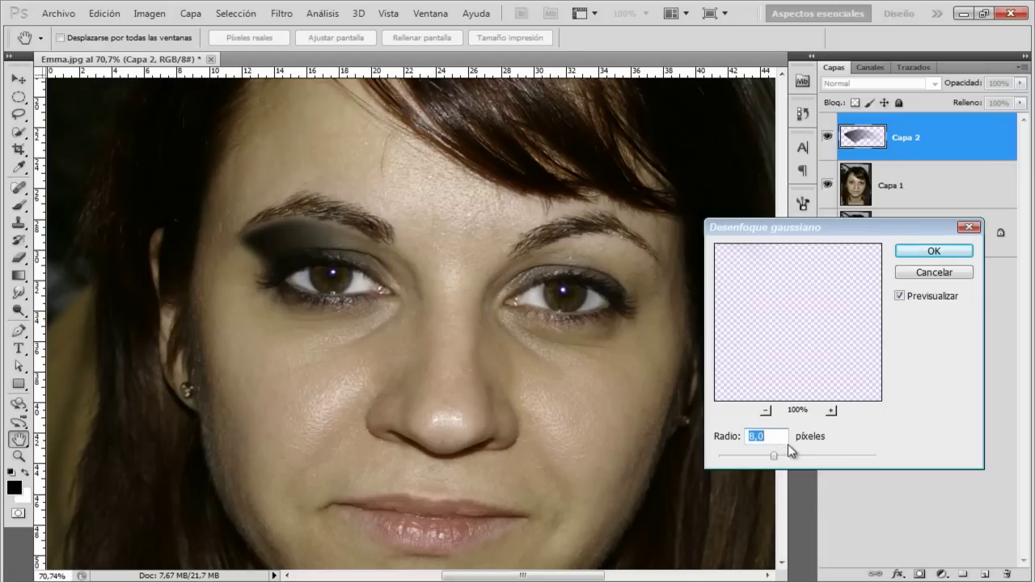
click(958, 256)
key(g)
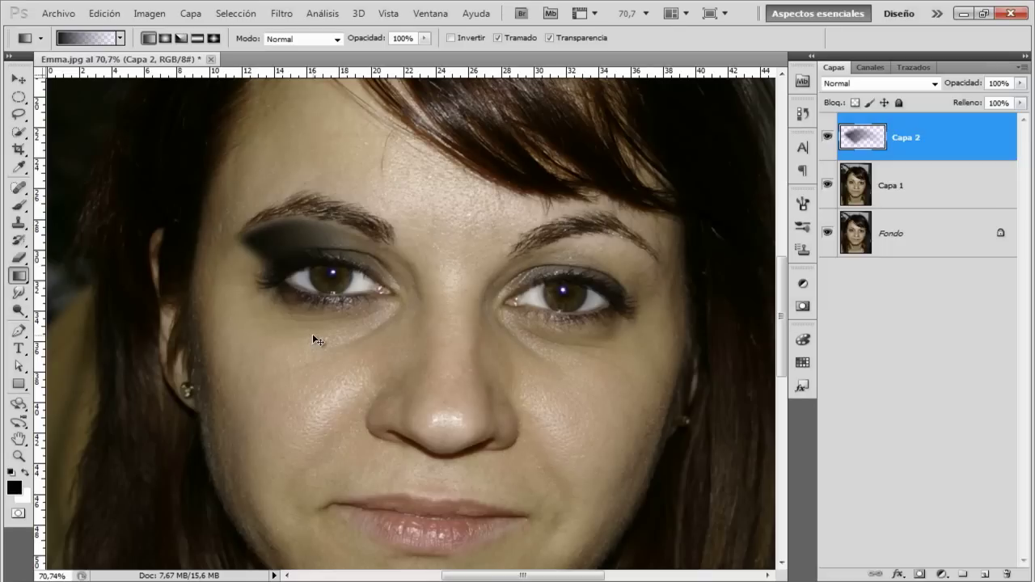
- Duplicate the eyeshadow layer and merge both copies into one darker layer
key(ctrl+j)
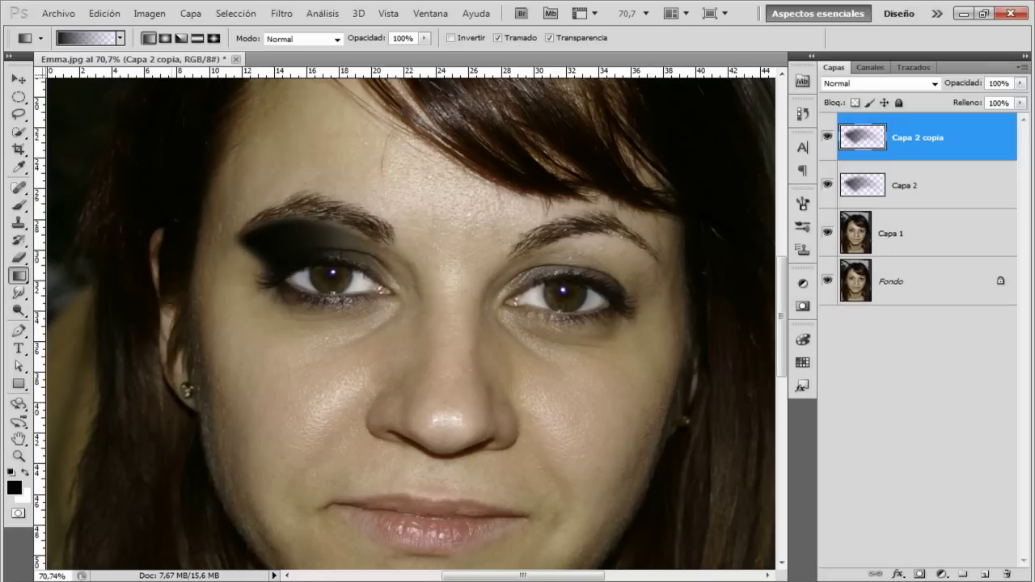
ctrl+click(968, 190)
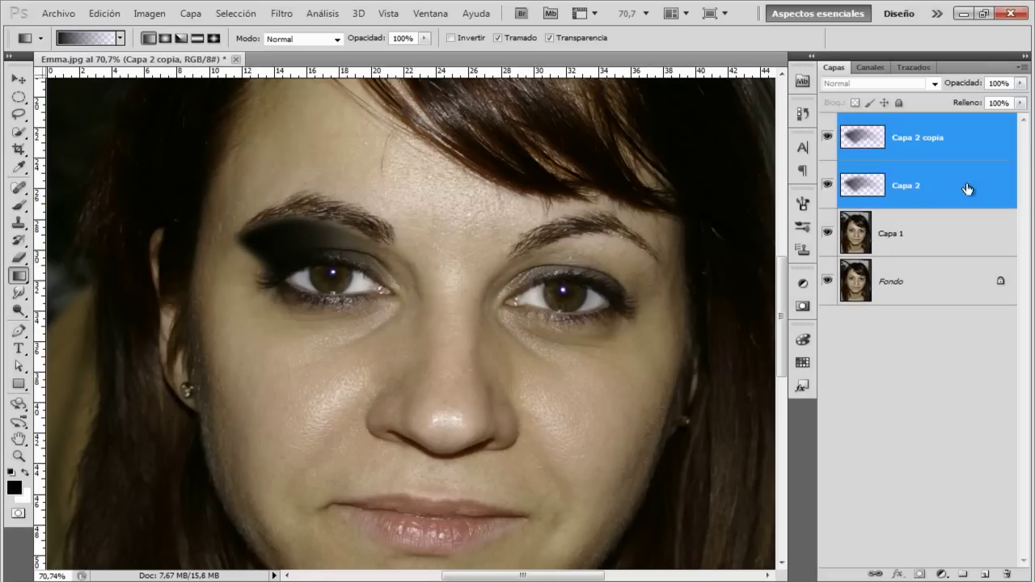
key(ctrl+e)
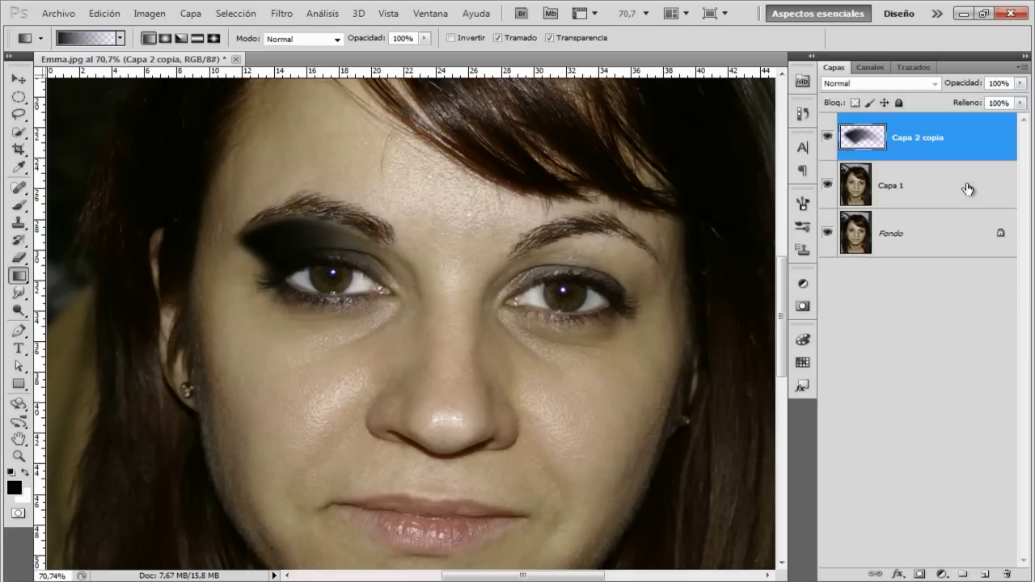
- Set the merged eyeshadow to Luz suave at 100% opacity and add a new empty layer
click(935, 84)
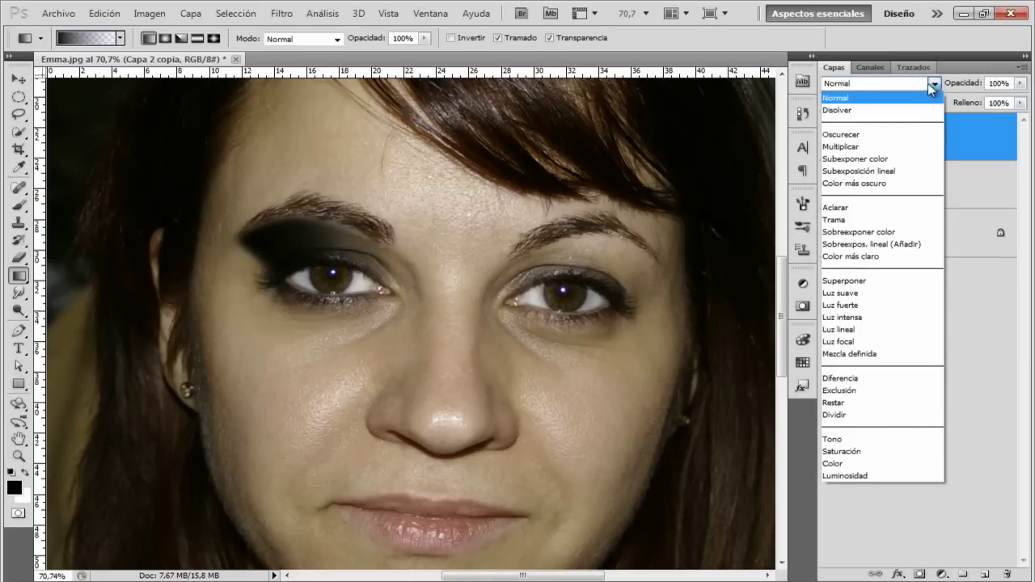
click(885, 294)
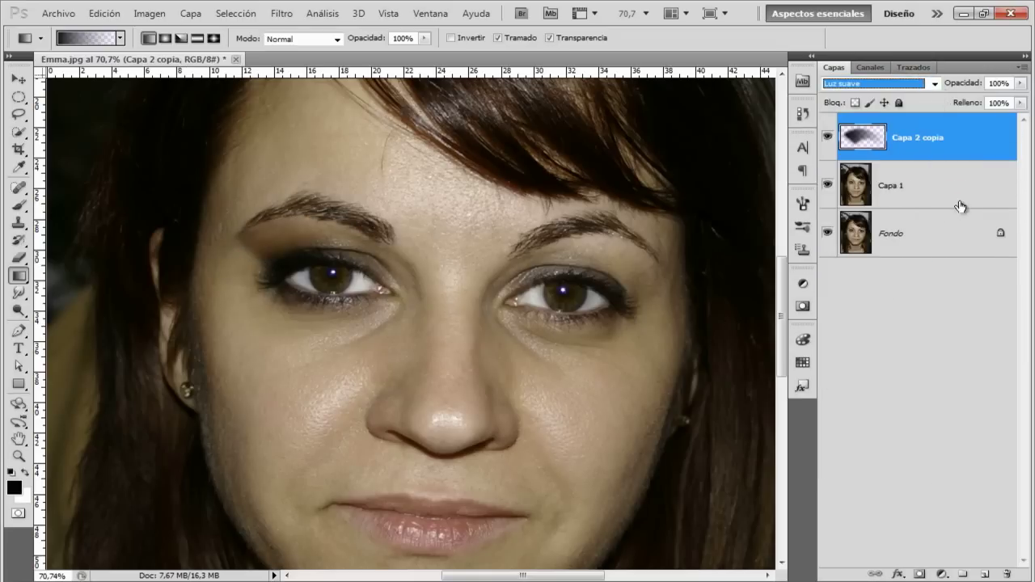
click(1021, 83)
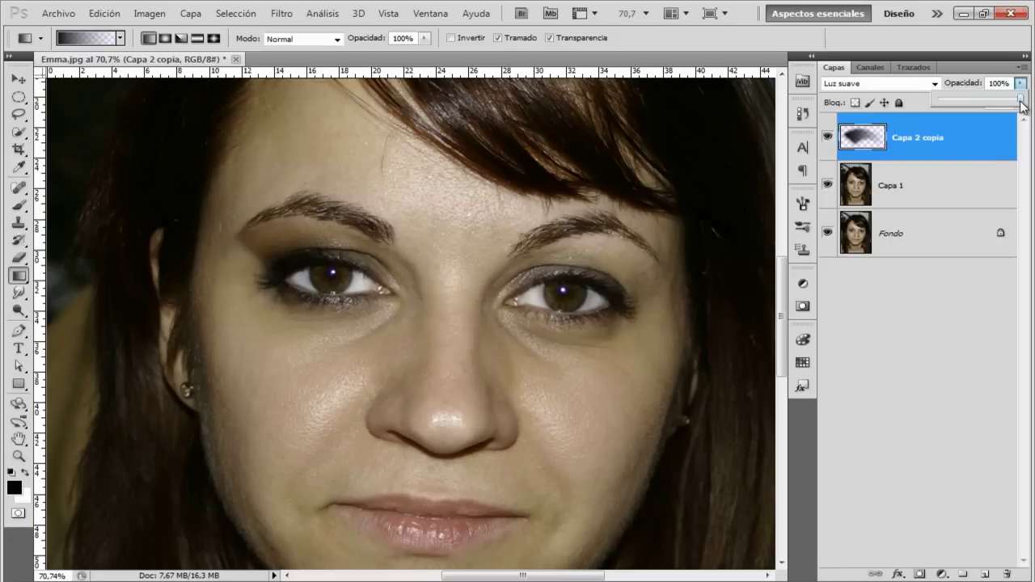
click(1021, 84)
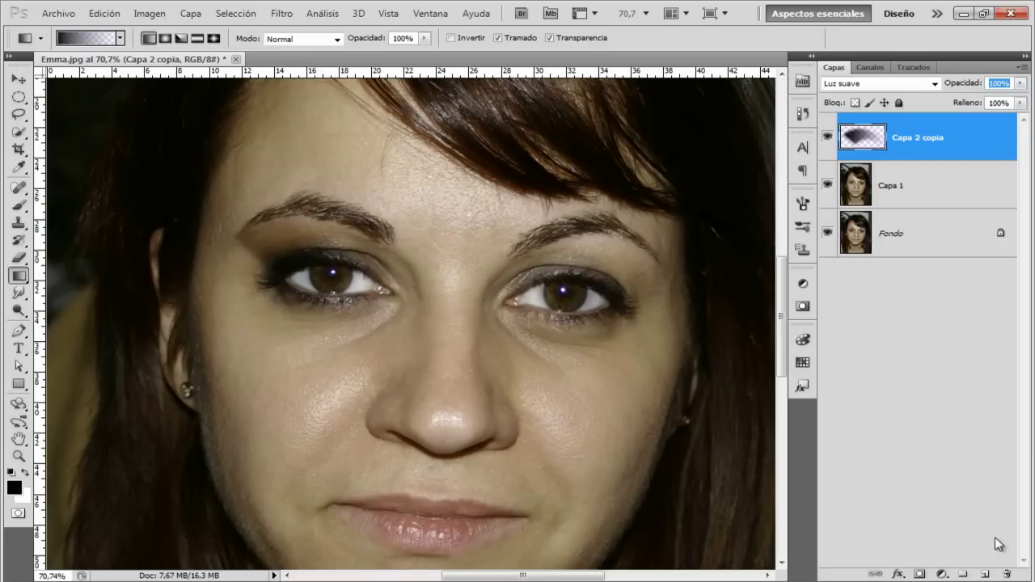
click(987, 574)
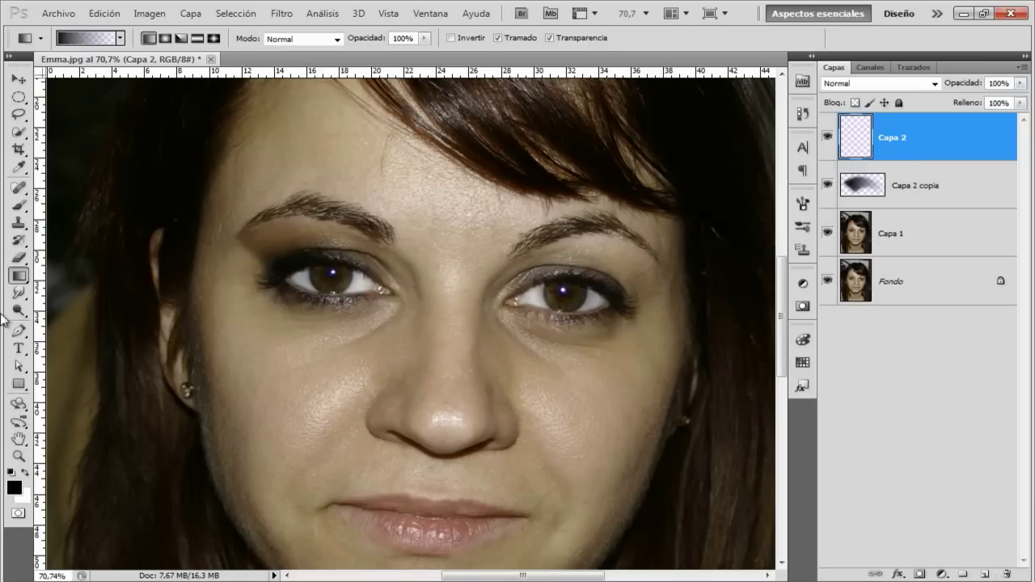
- Trace a closed curved pen path around the right upper eyelid up to the brow
click(17, 332)
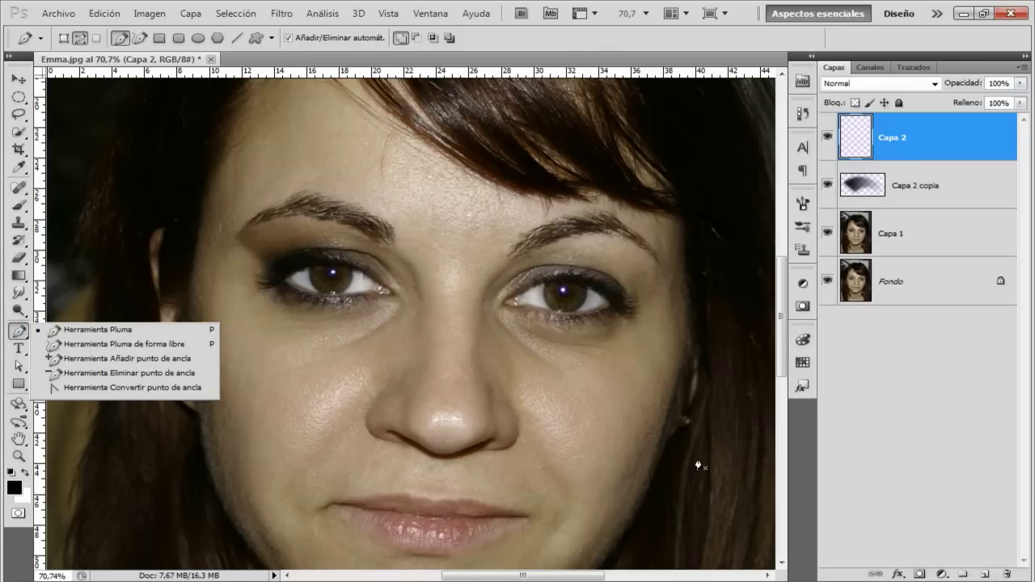
click(502, 307)
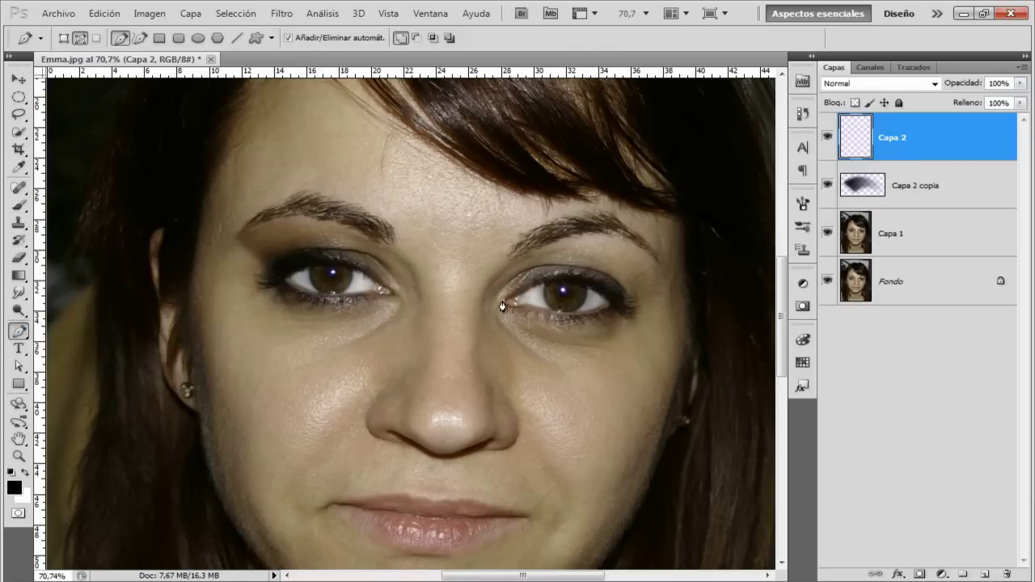
click(615, 302)
click(569, 304)
drag(569, 304, 572, 275)
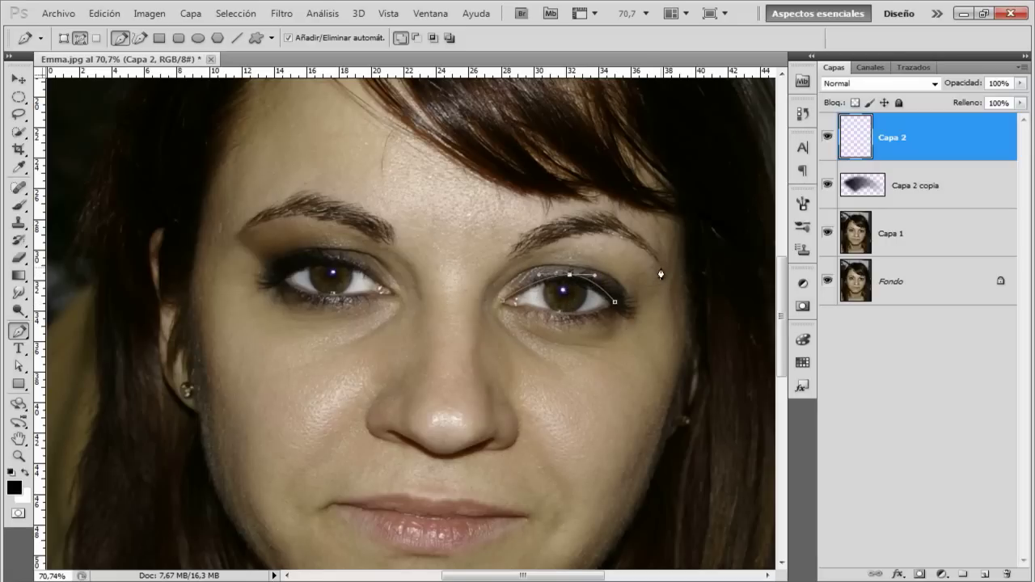
drag(615, 301, 661, 275)
drag(516, 256, 596, 276)
drag(605, 237, 607, 236)
click(504, 286)
click(502, 288)
- Convert the right eyelid path into a selection
right_click(583, 266)
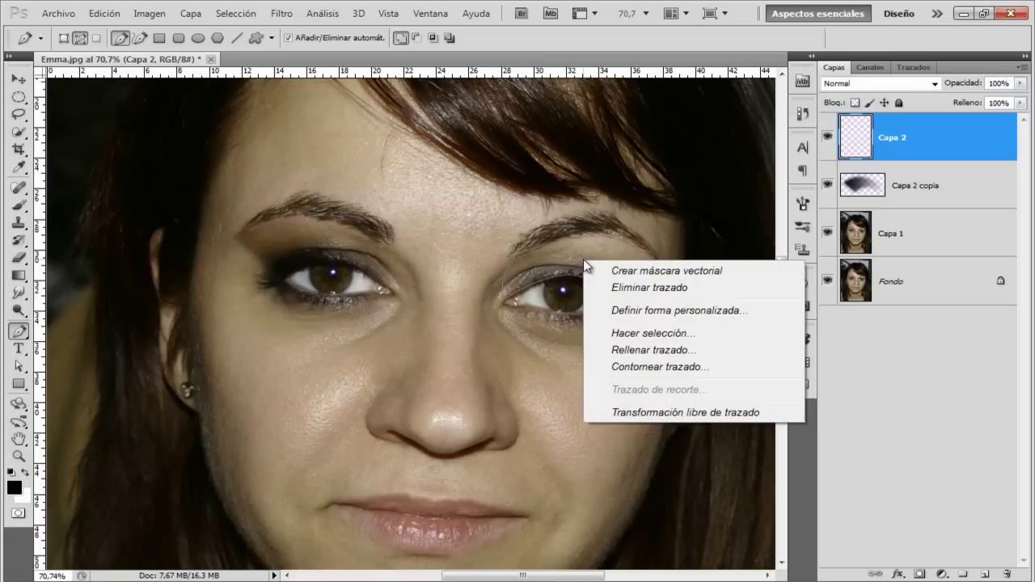
click(655, 333)
click(870, 182)
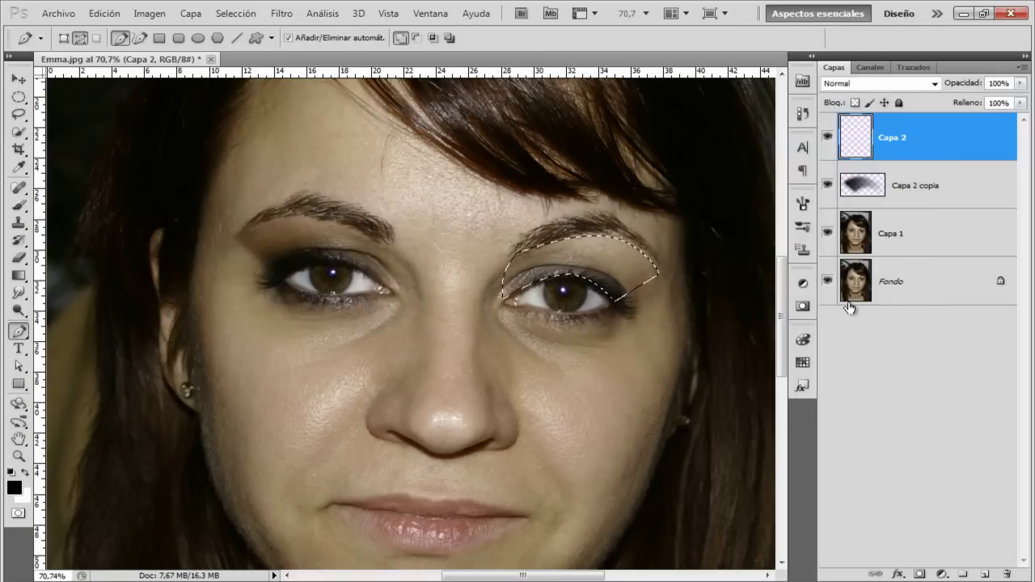
- Fill it with a black-to-transparent gradient, deselect, Gaussian-blur it, and duplicate the layer
key(g)
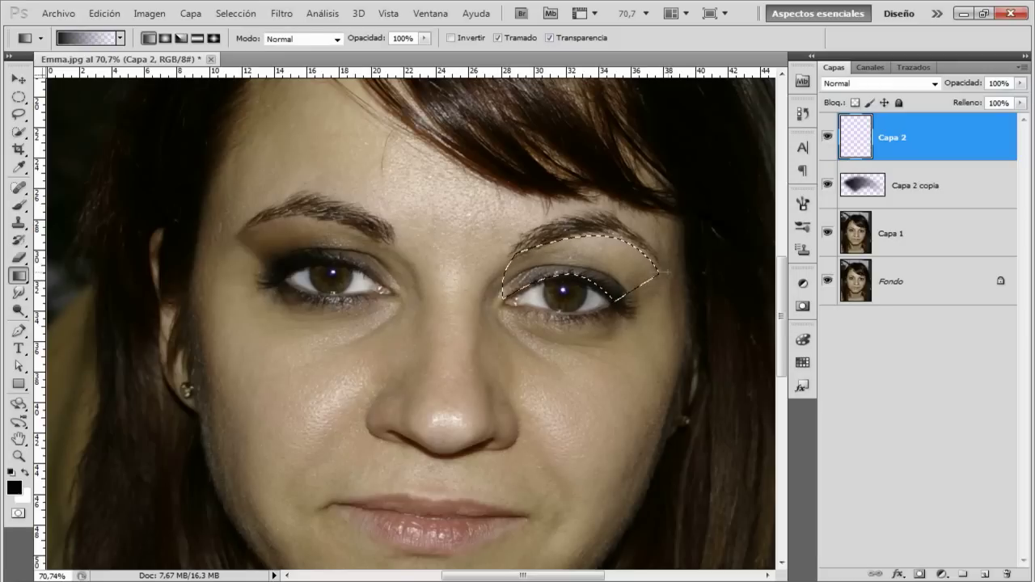
drag(657, 268, 428, 518)
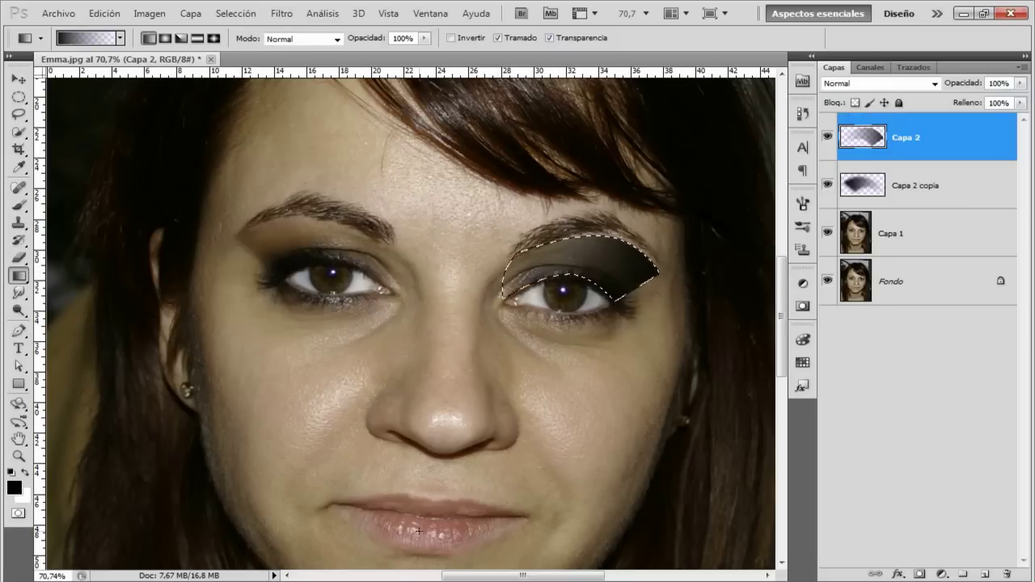
key(ctrl+d)
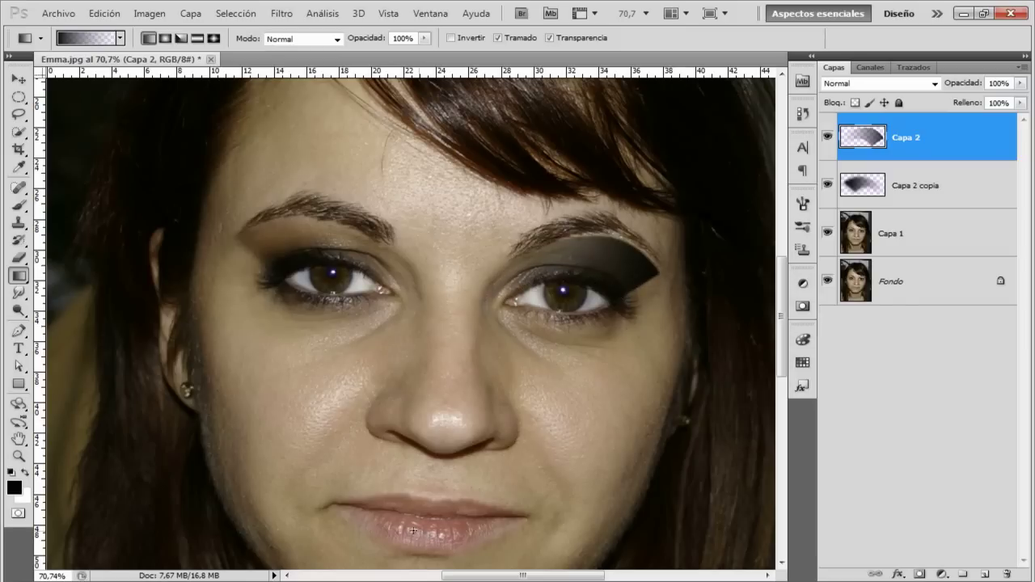
click(283, 13)
click(295, 33)
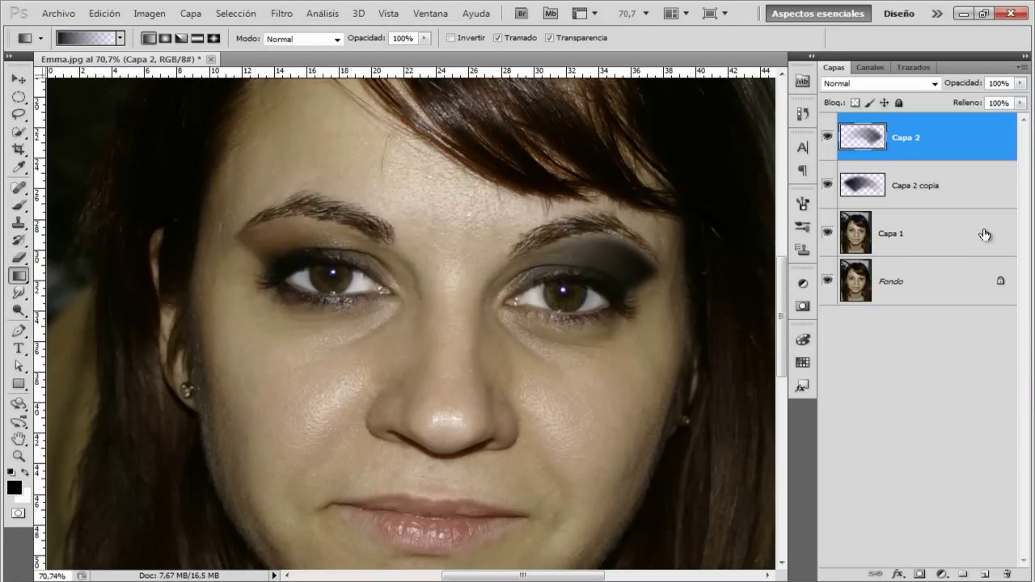
key(ctrl+j)
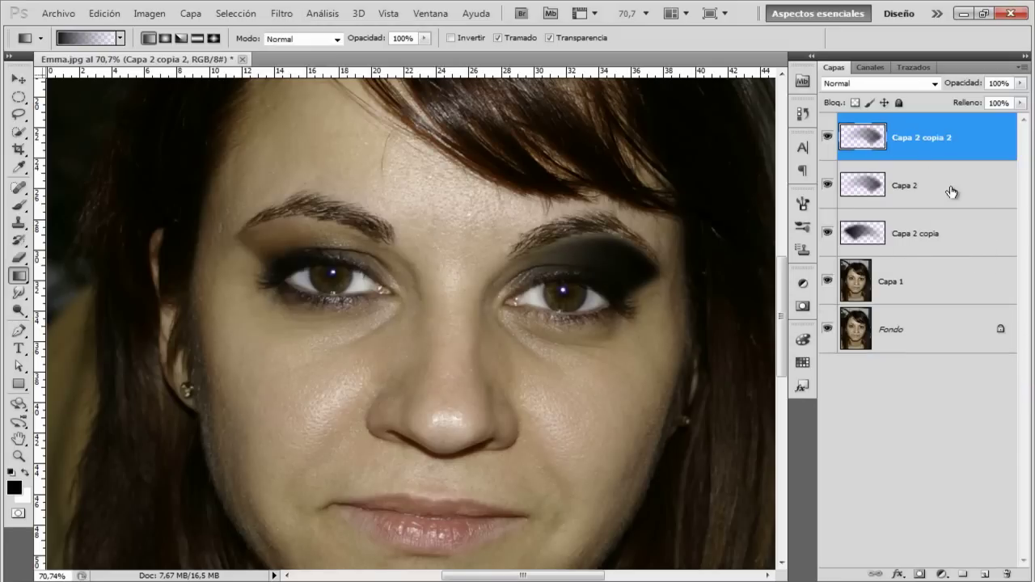
- Merge the right-eye shadows into Capa 2 copia 2, set it to Luz suave, and recentre the view
shift+click(952, 192)
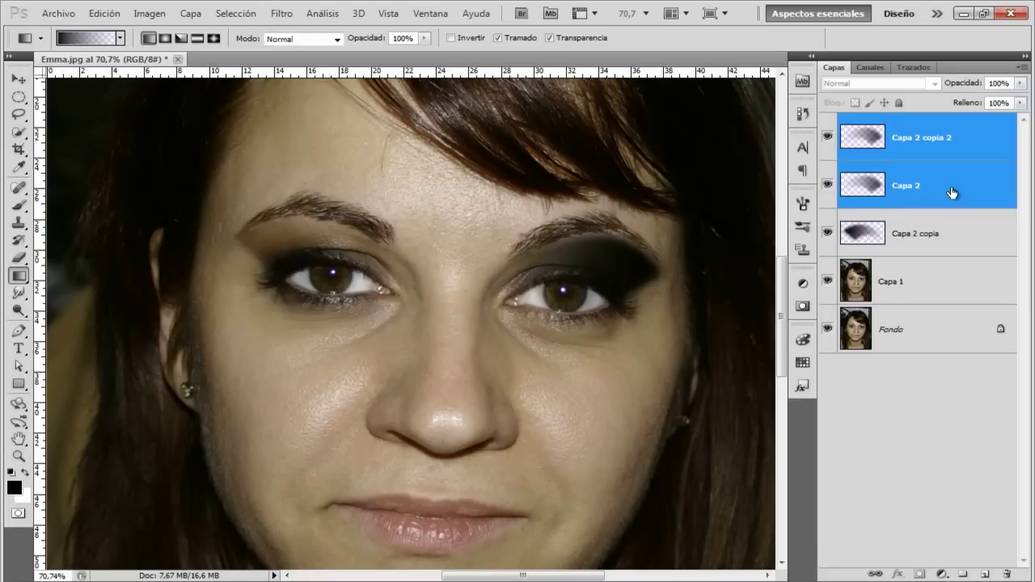
key(ctrl+e)
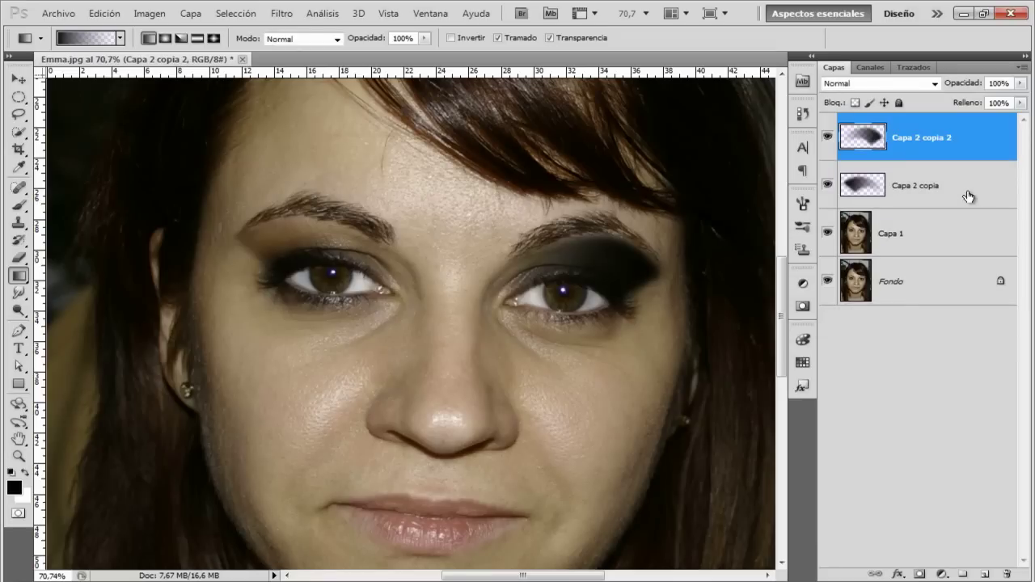
click(935, 84)
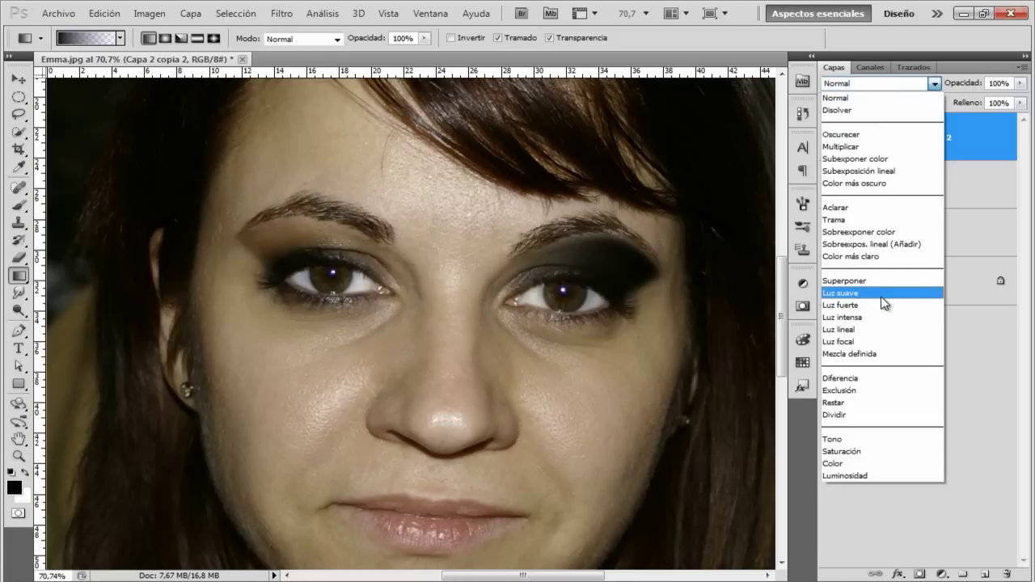
click(880, 293)
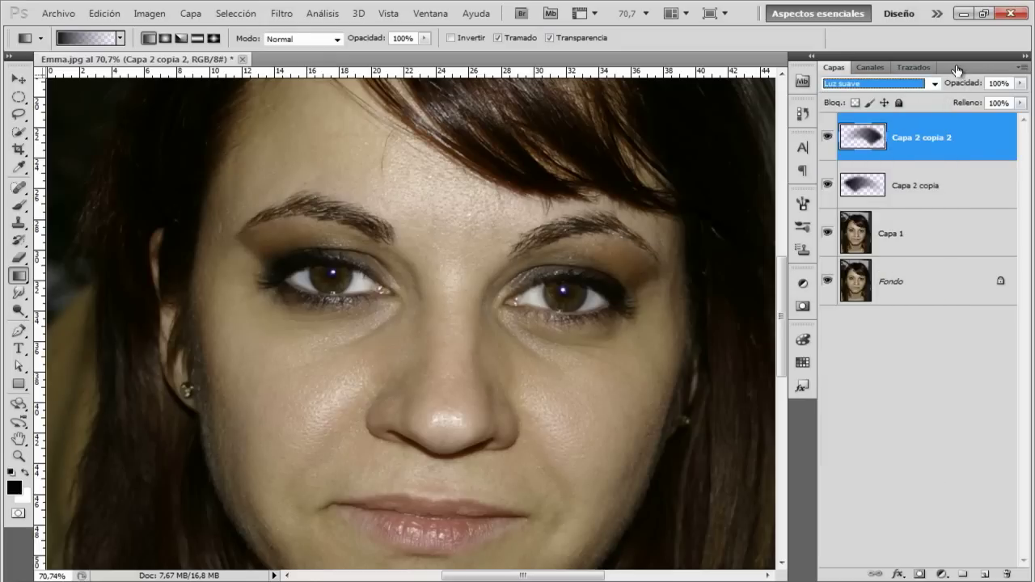
click(18, 79)
scroll(579, 492, down, 1)
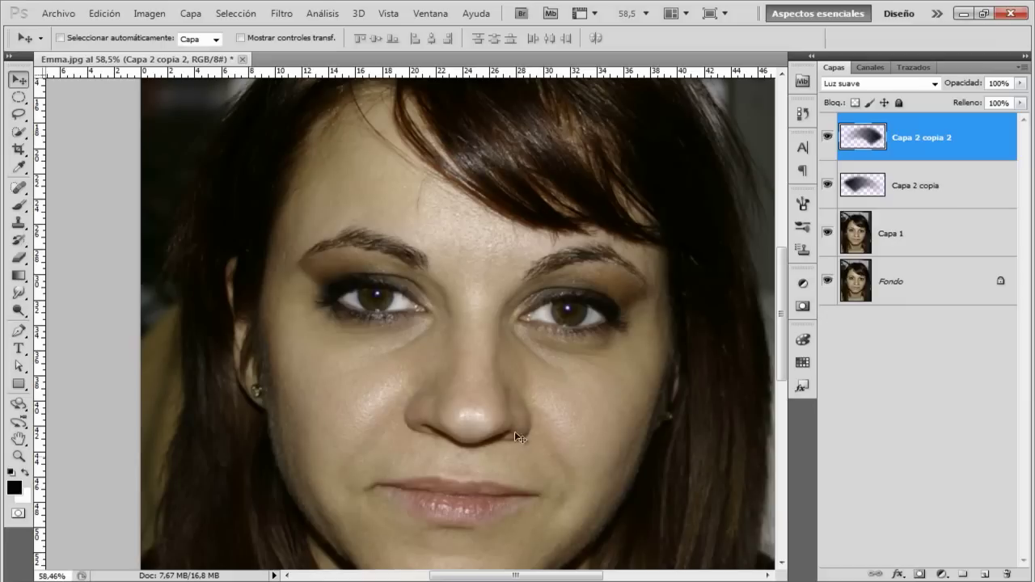
mouse_move(474, 377)
mouse_down()
mouse_move(399, 337)
mouse_move(425, 344)
mouse_up()
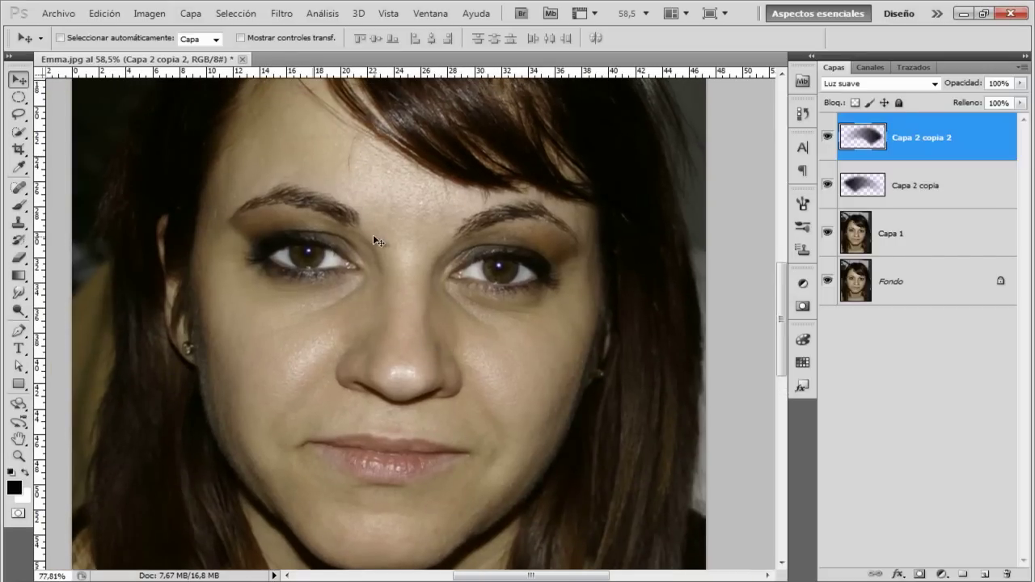
scroll(373, 234, up, 1)
scroll(375, 247, up, 1)
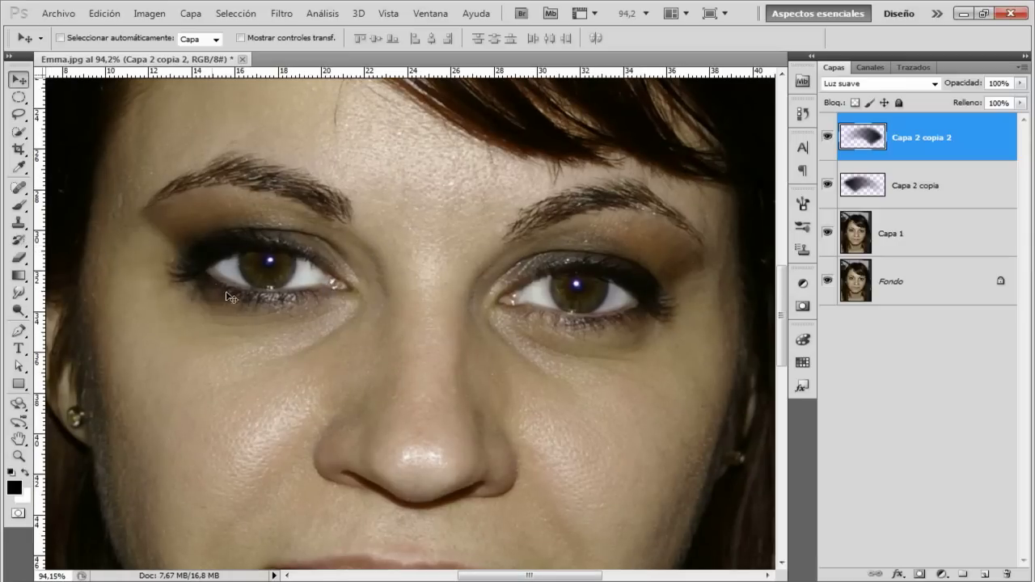
- Add a new empty layer and trace a curved path along the left eye's lower lid
key(ctrl+shift+alt+n)
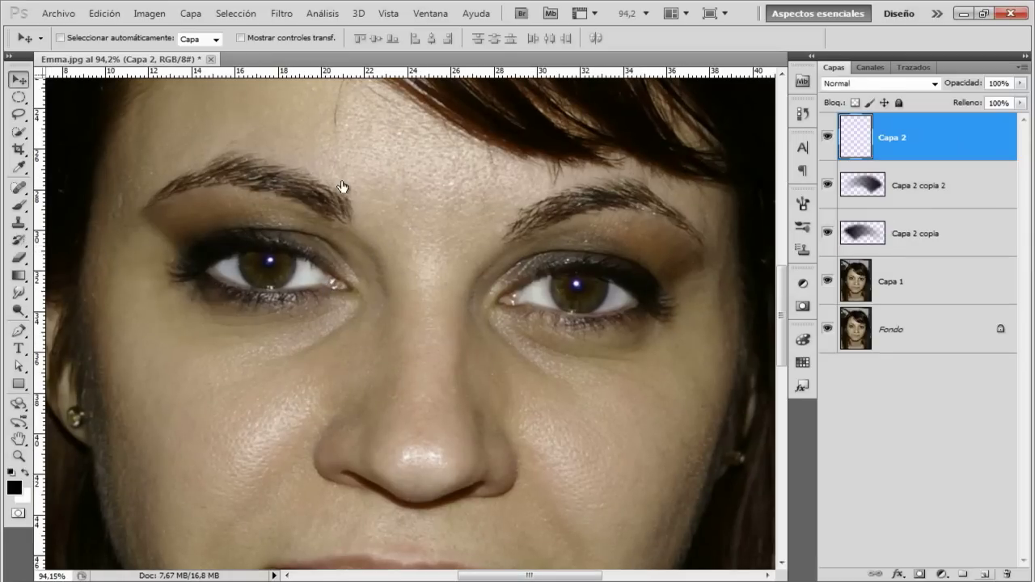
click(17, 331)
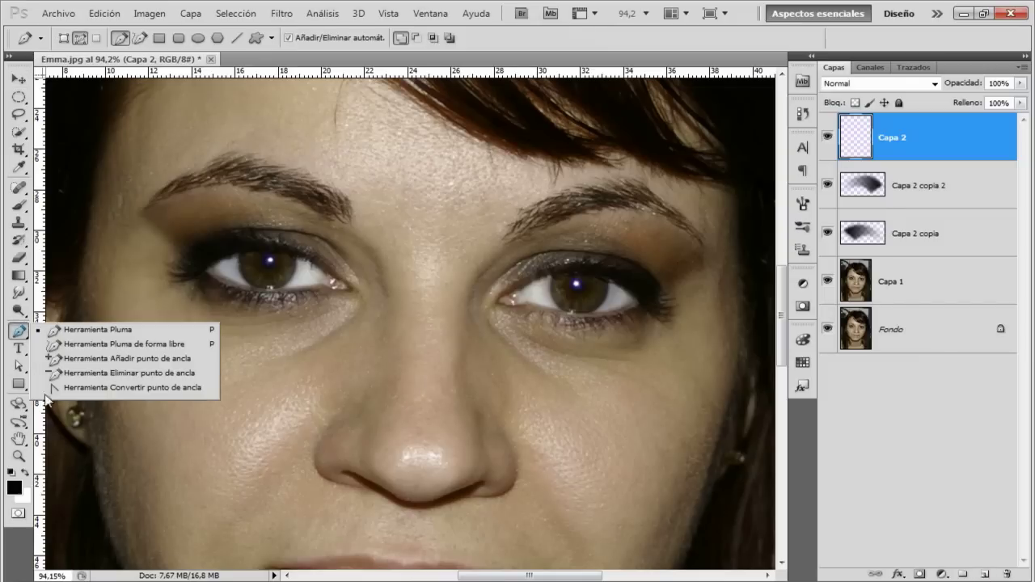
click(323, 294)
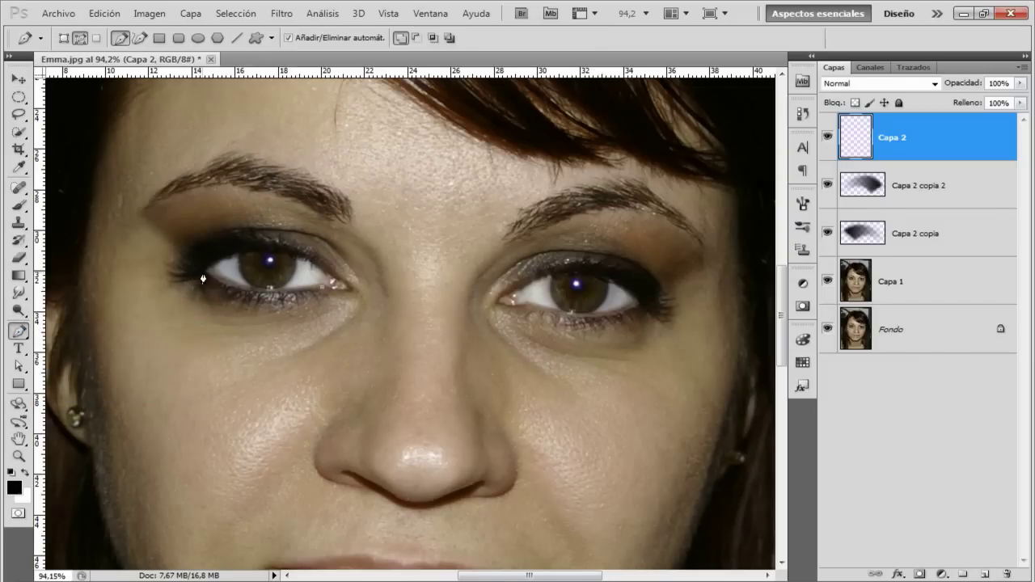
drag(206, 271, 264, 283)
drag(264, 284, 252, 293)
- Set the Brush tool to 8 px size with about 60% hardness
click(18, 204)
click(82, 38)
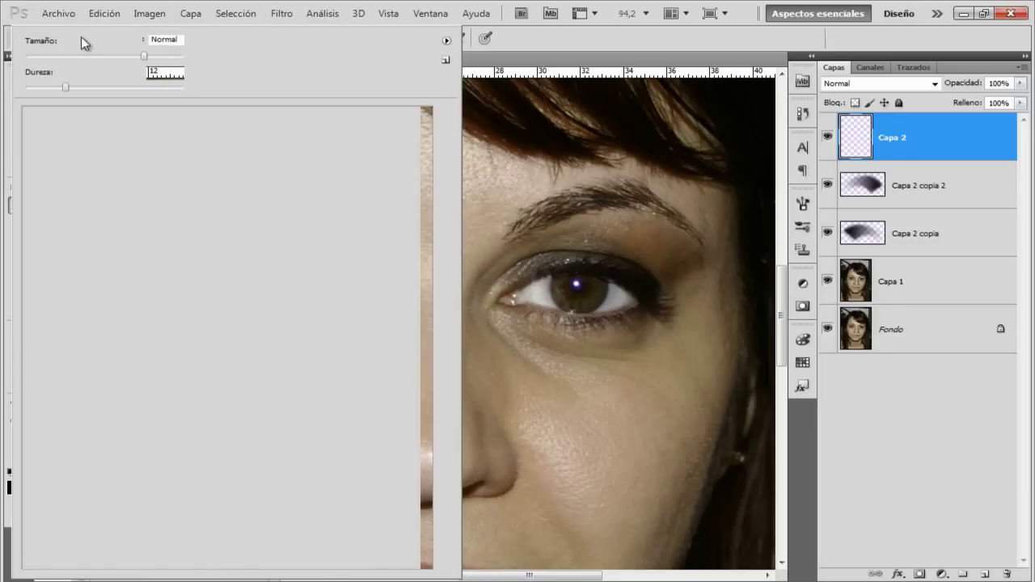
drag(144, 57, 31, 58)
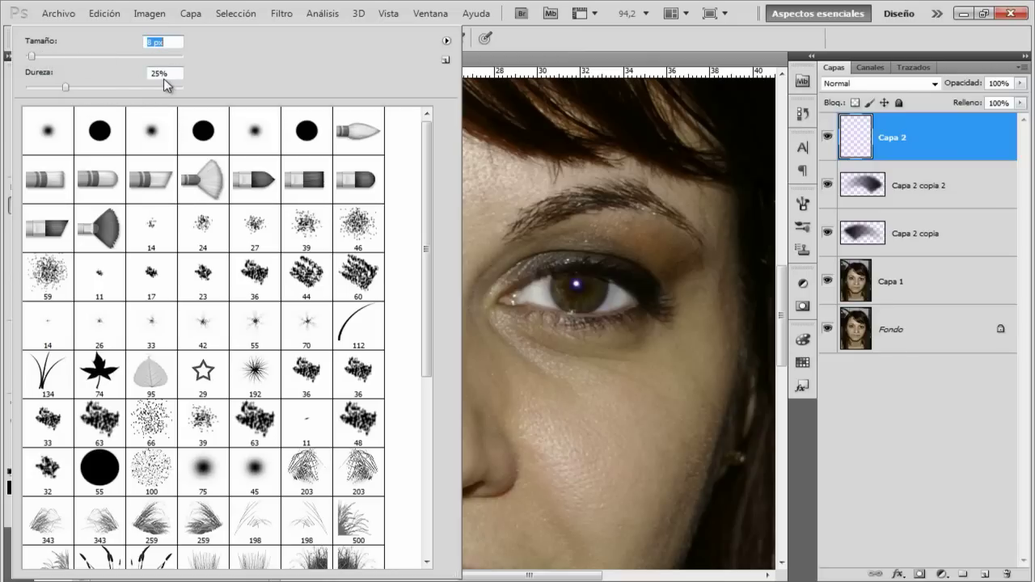
drag(66, 89, 123, 94)
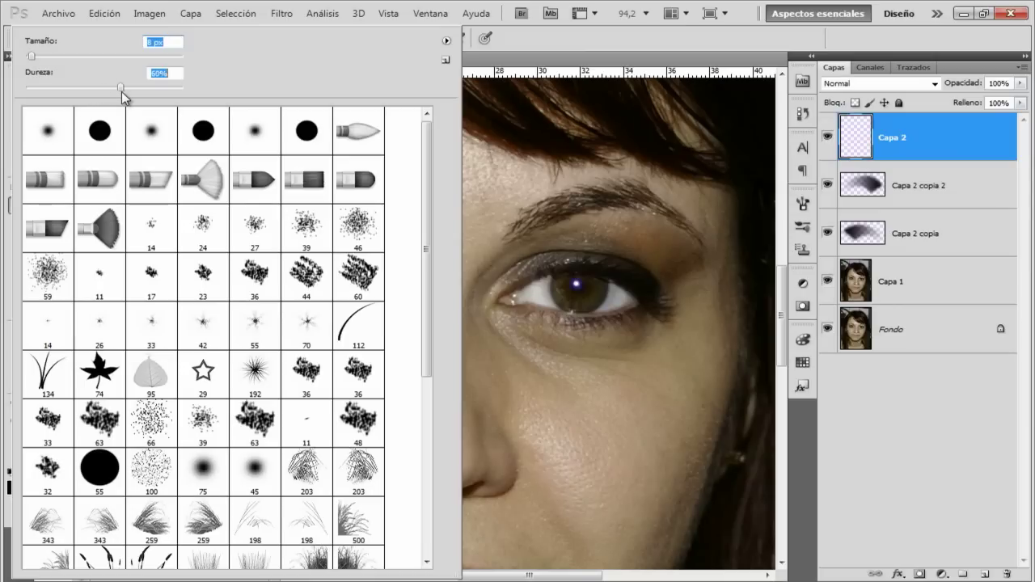
click(550, 46)
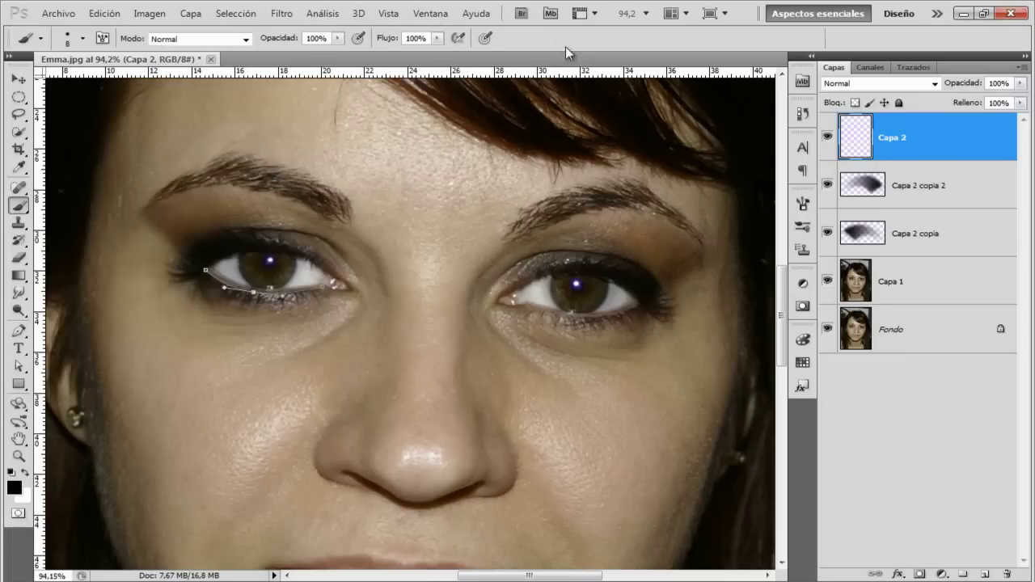
- Stroke the first lower-lid path with the Pincel brush in black, then delete the path
click(18, 331)
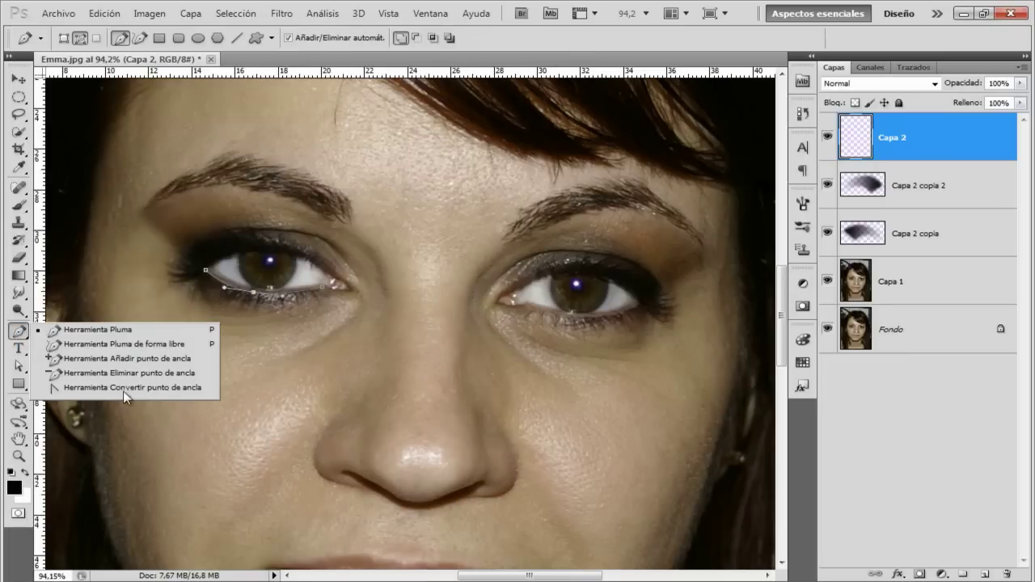
click(248, 306)
right_click(272, 289)
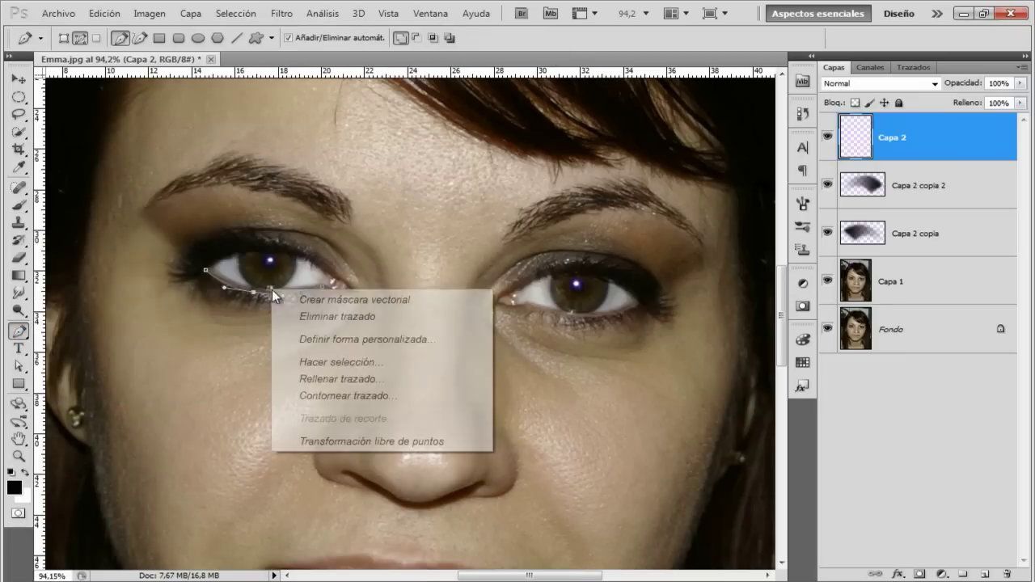
click(337, 397)
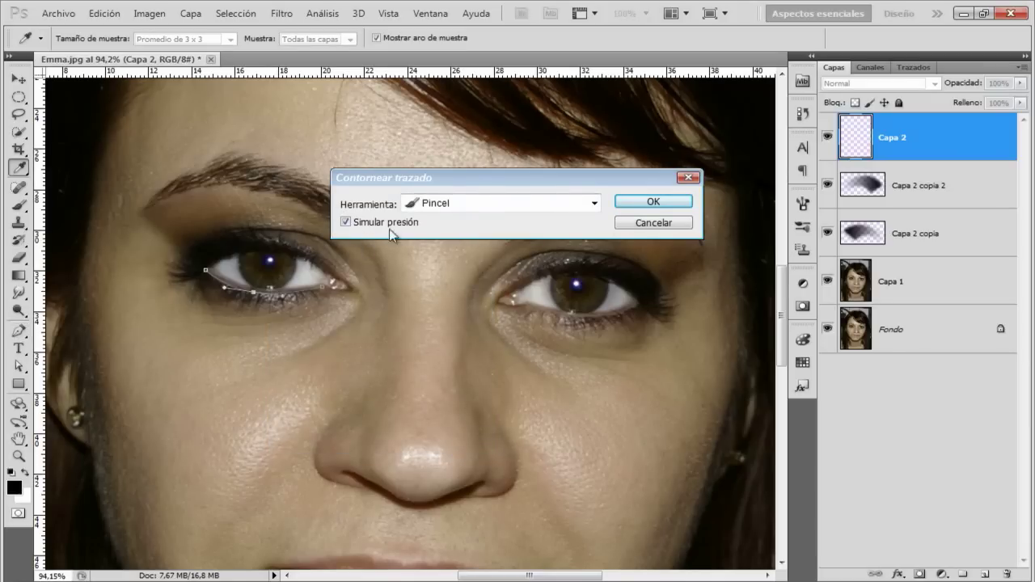
click(636, 205)
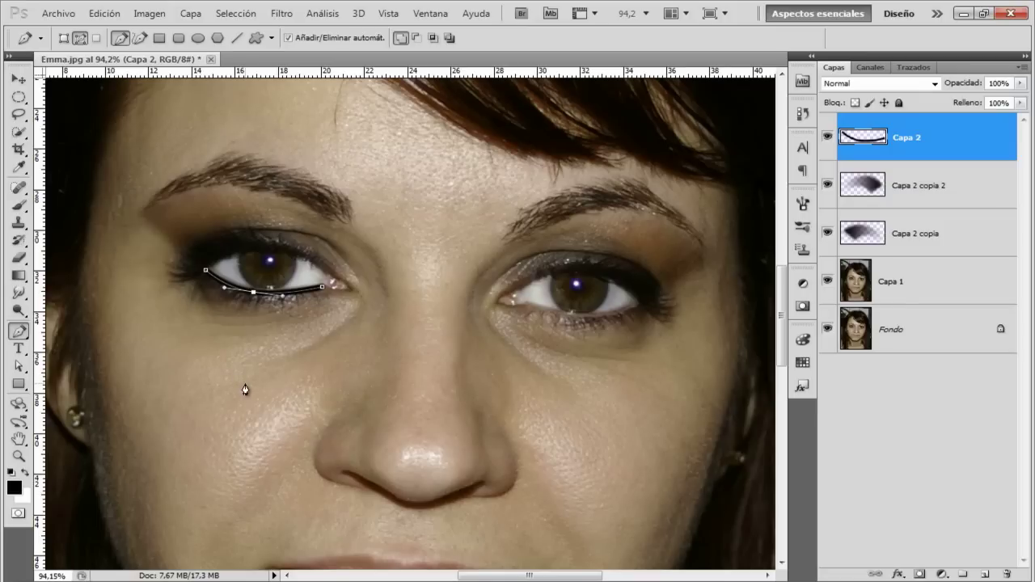
right_click(291, 292)
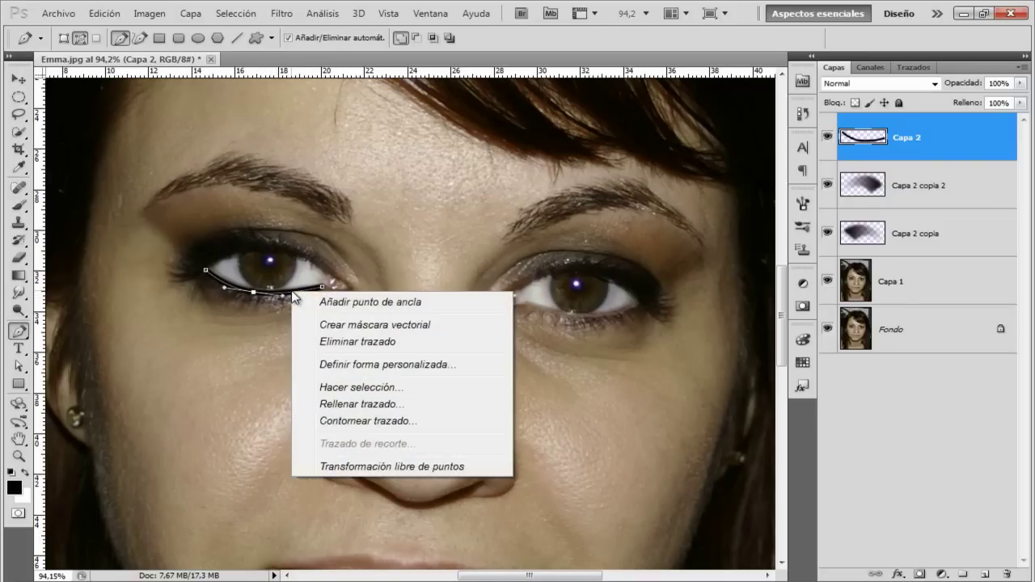
click(364, 341)
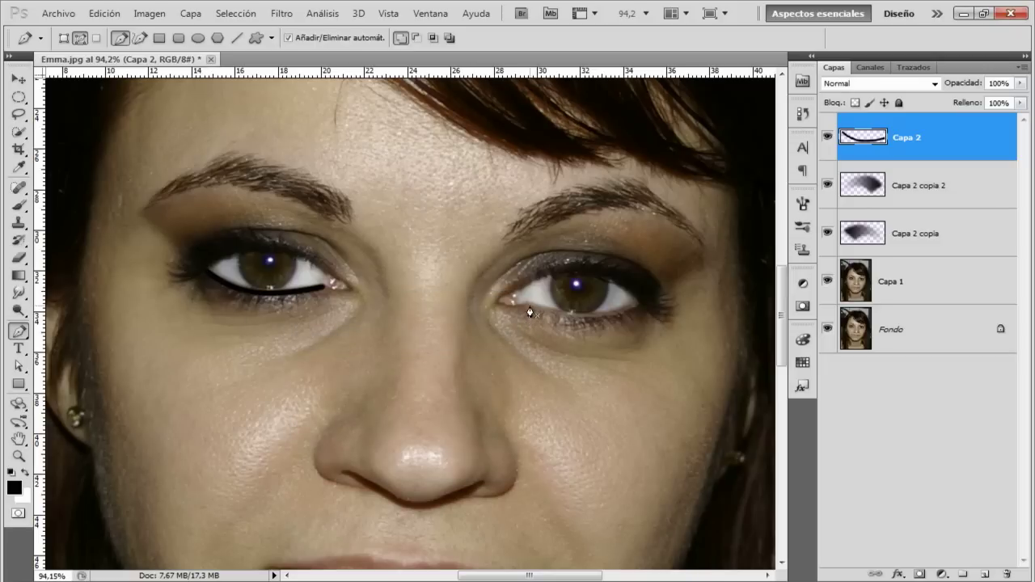
- Draw a curved path along the right eye's lower lid, stroke it with the brush, and delete it
click(641, 302)
drag(583, 305, 555, 303)
drag(585, 305, 591, 322)
right_click(599, 316)
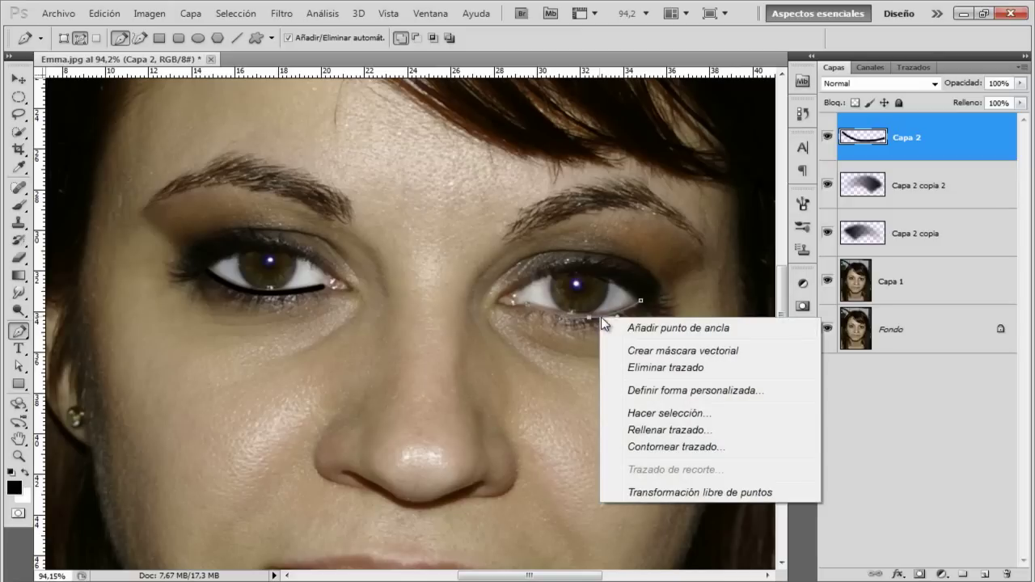
click(657, 448)
click(627, 203)
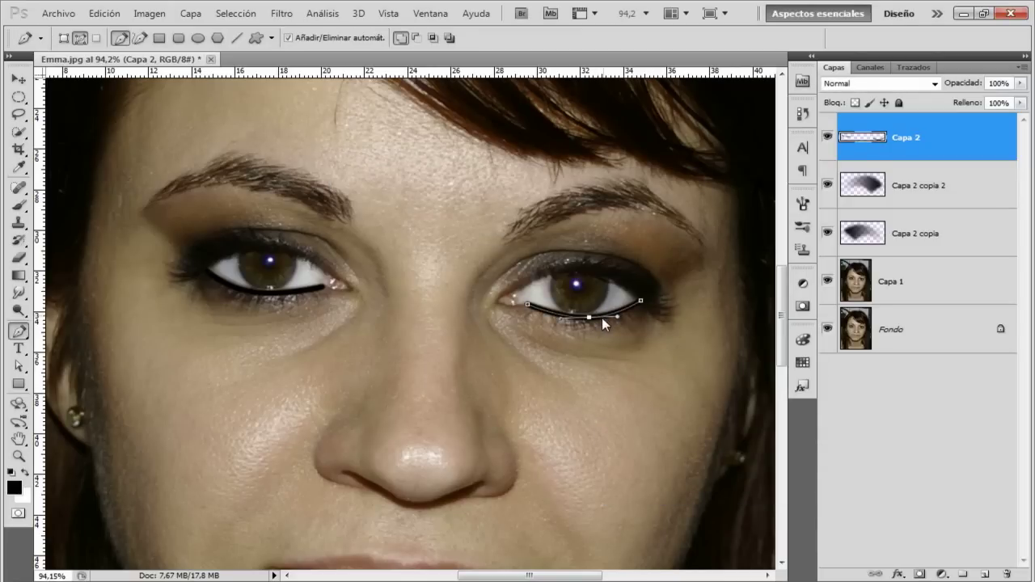
right_click(602, 324)
click(631, 369)
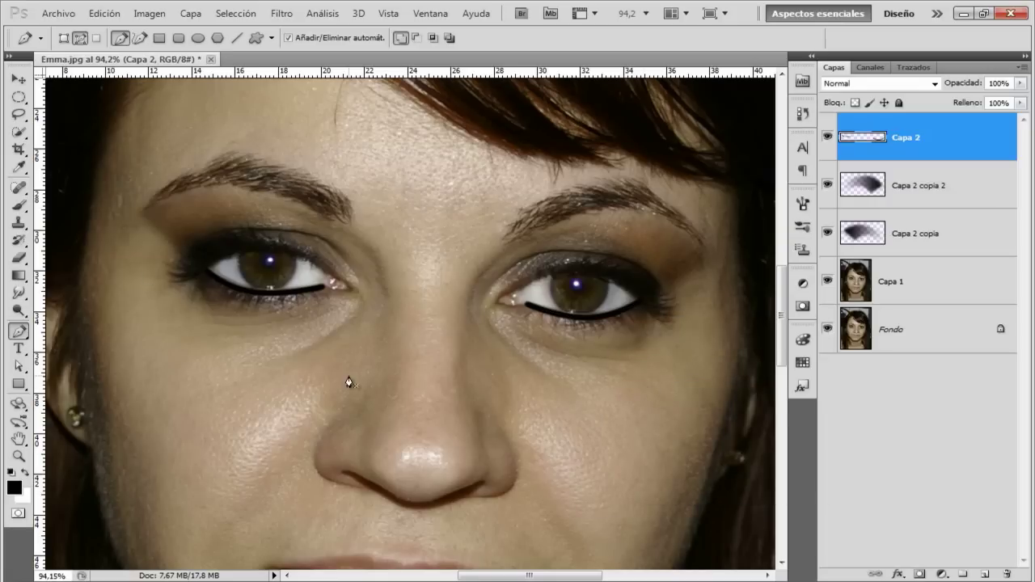
- Apply a Gaussian blur of radius 3.0 pixels to the eyeliner on Capa 2
click(279, 16)
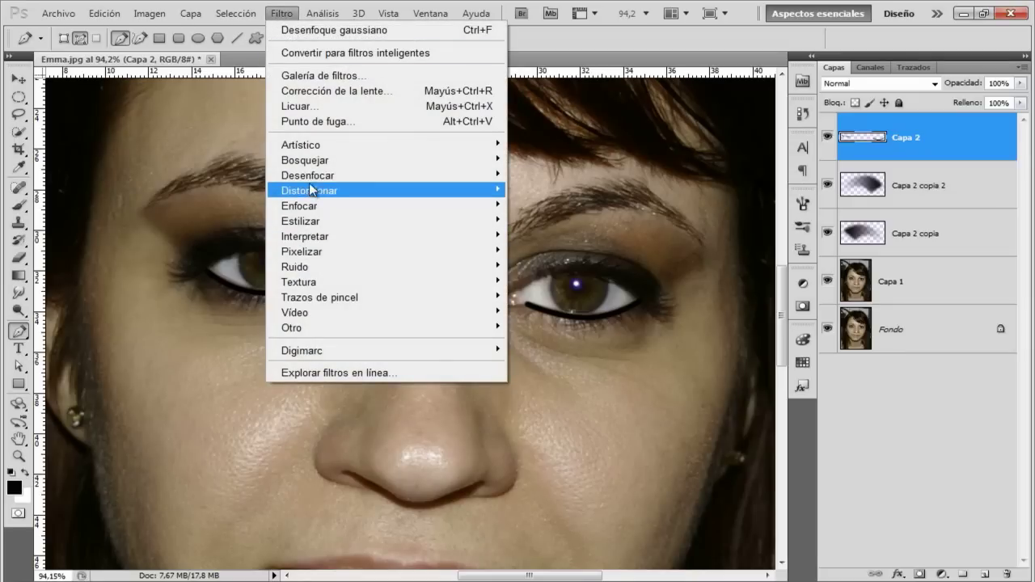
mouse_move(308, 175)
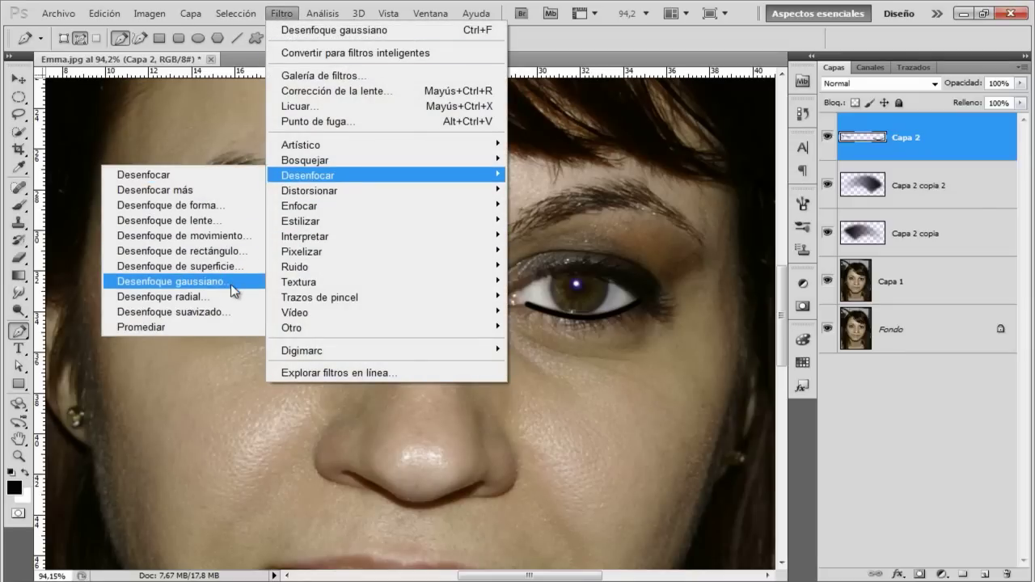
click(231, 282)
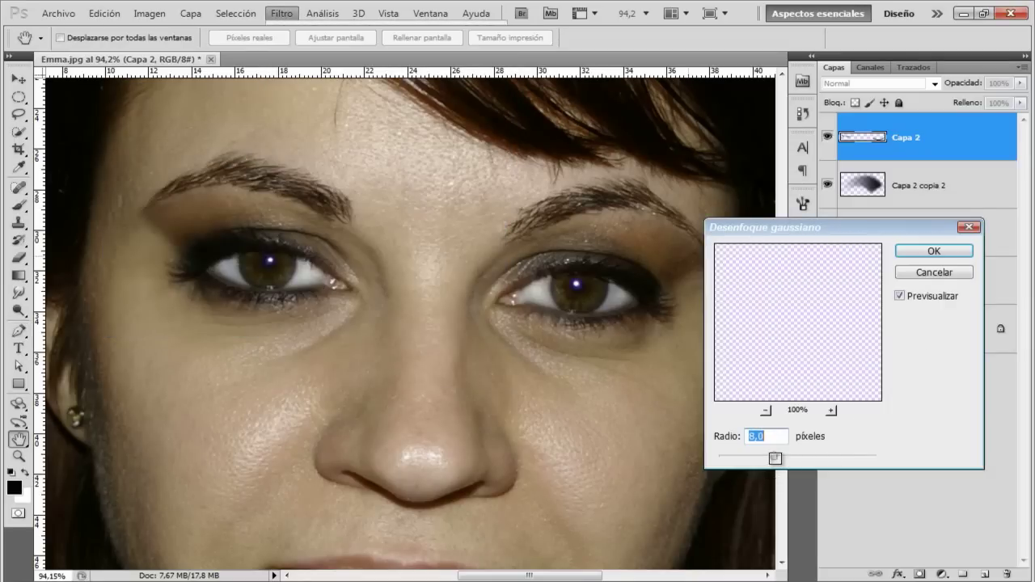
drag(773, 459, 744, 459)
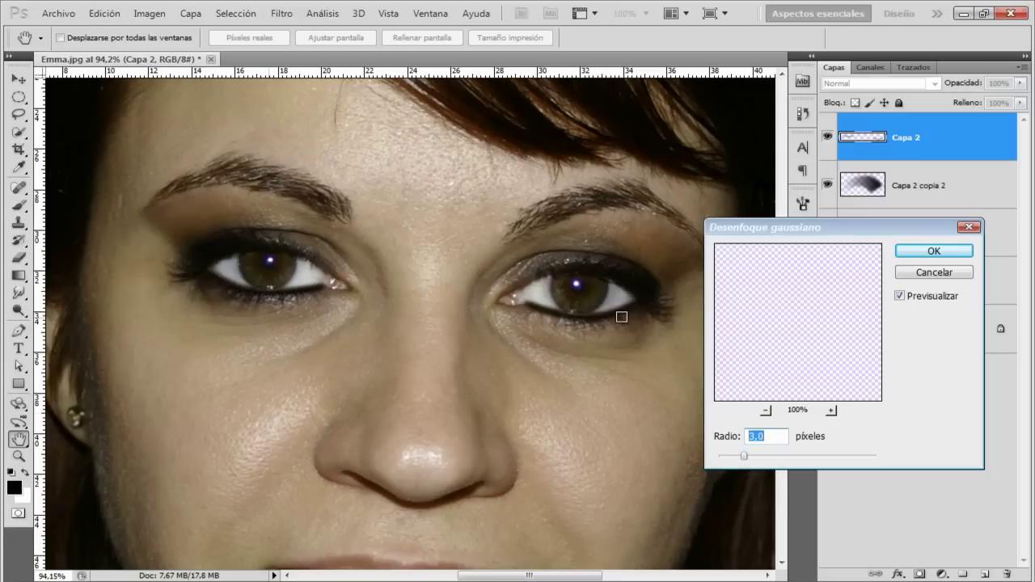
click(959, 252)
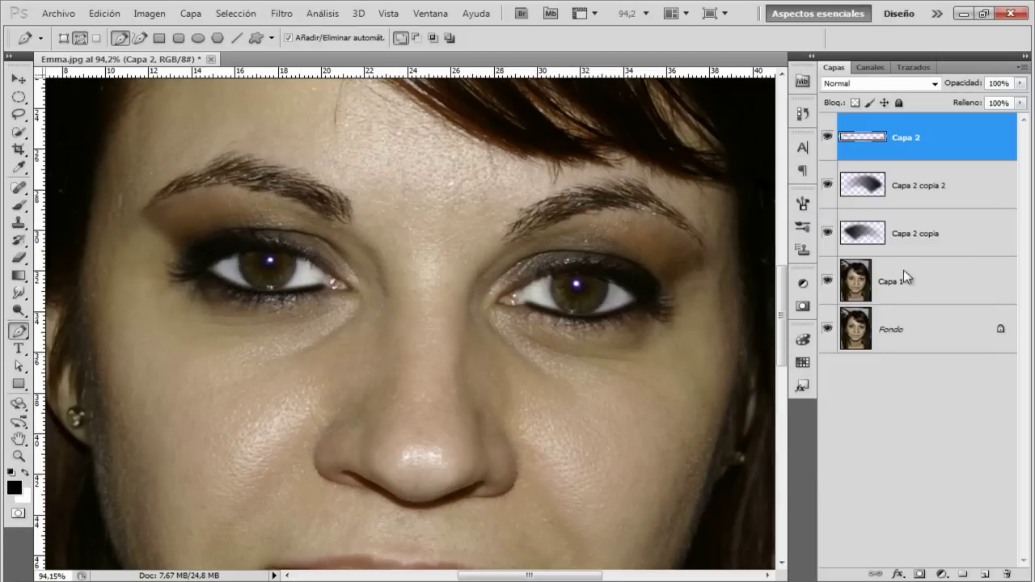
- Set Capa 2's blend mode to Luz fuerte with 70% opacity
click(935, 84)
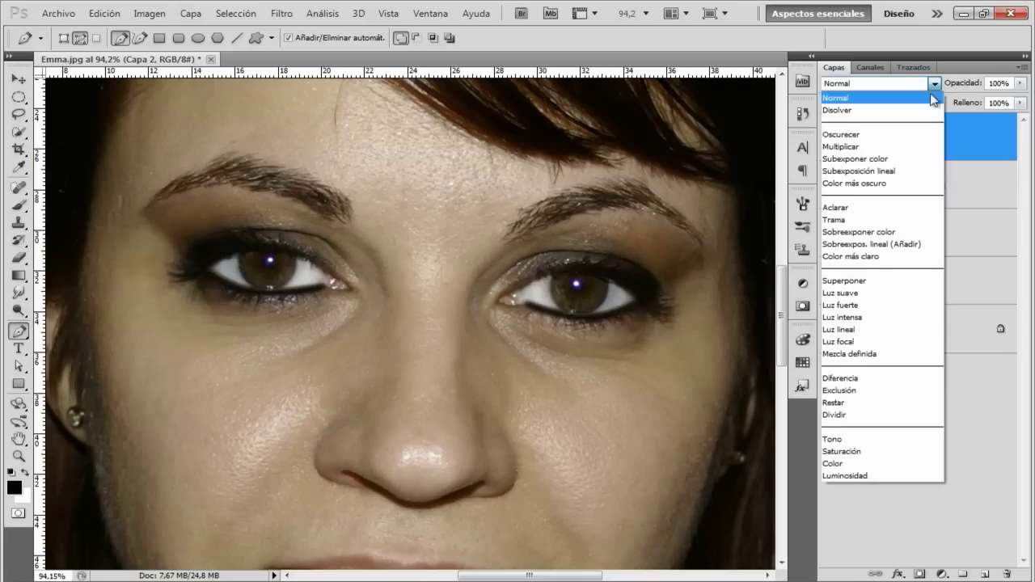
click(879, 305)
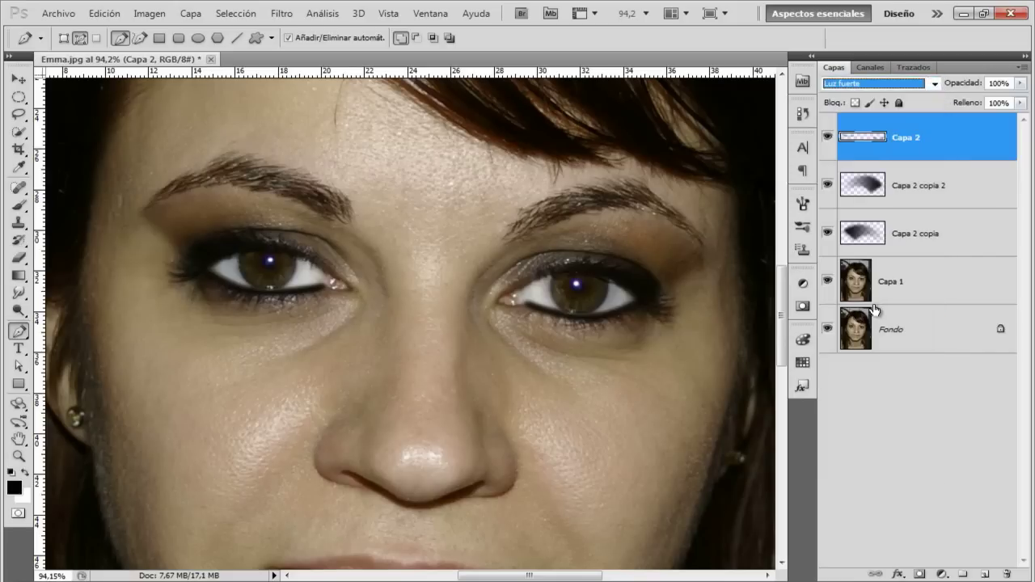
click(1020, 84)
drag(1022, 98, 1000, 98)
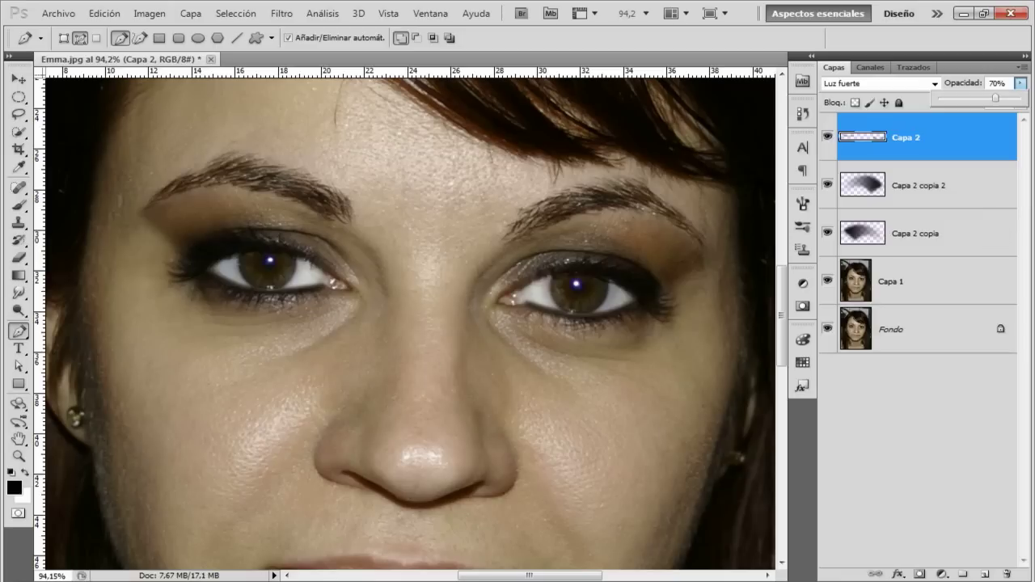
click(972, 64)
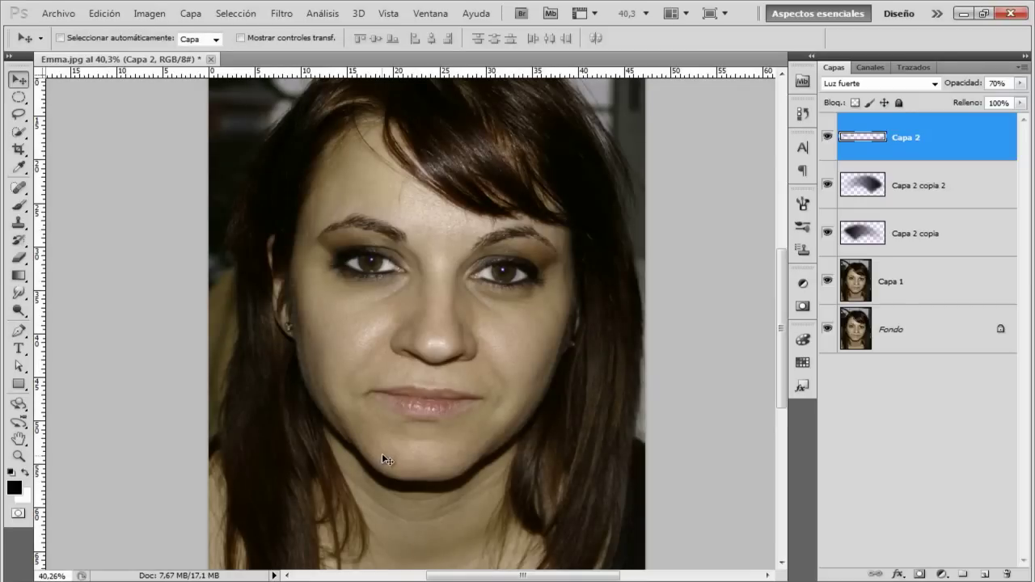
scroll(453, 372, up, 1)
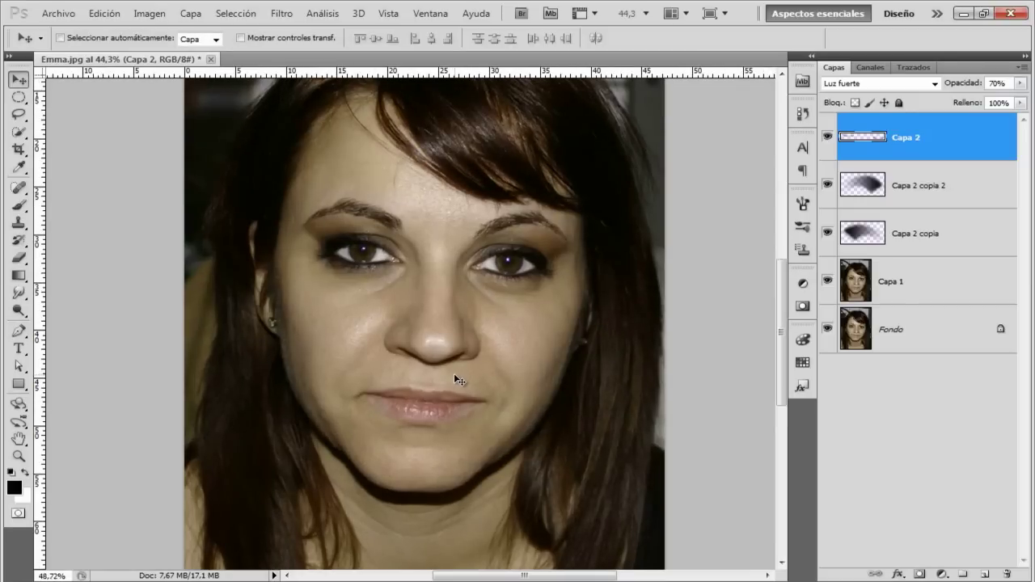
scroll(454, 373, up, 1)
scroll(454, 373, up, 1)
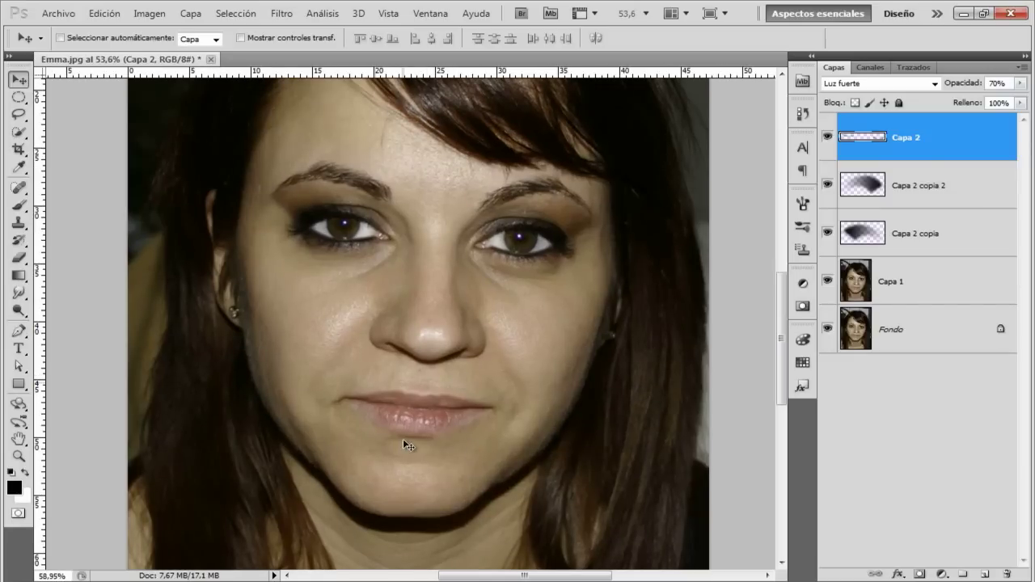
scroll(405, 441, up, 1)
scroll(404, 441, up, 1)
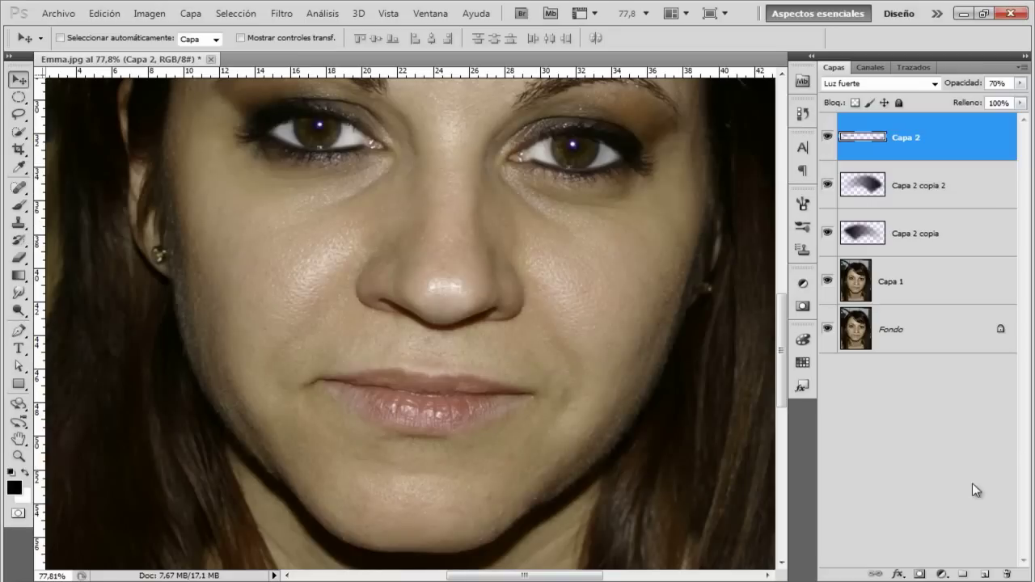
- Add new layer Capa 3 and trace a closed pen path around the lips' outline
click(984, 574)
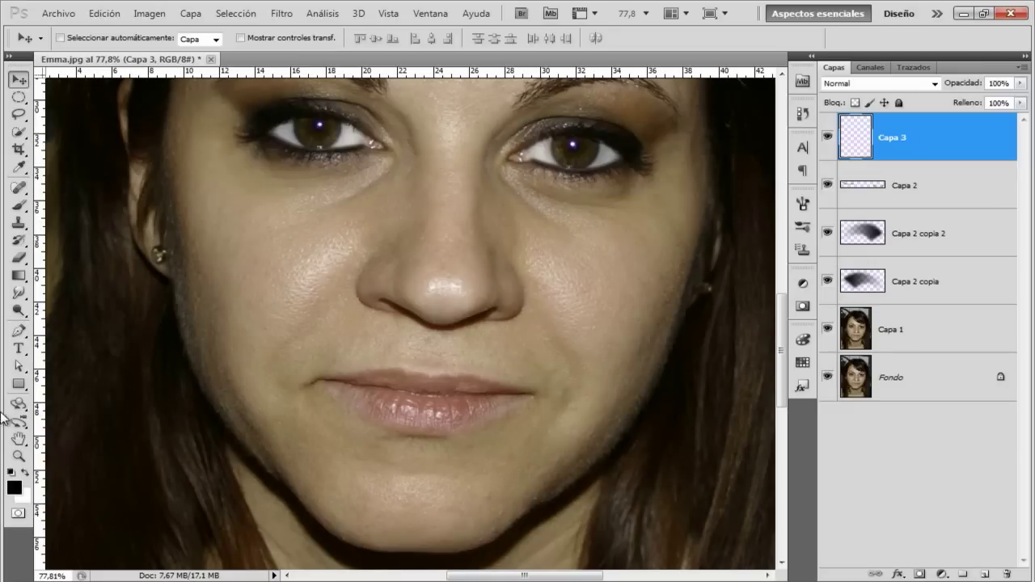
click(17, 331)
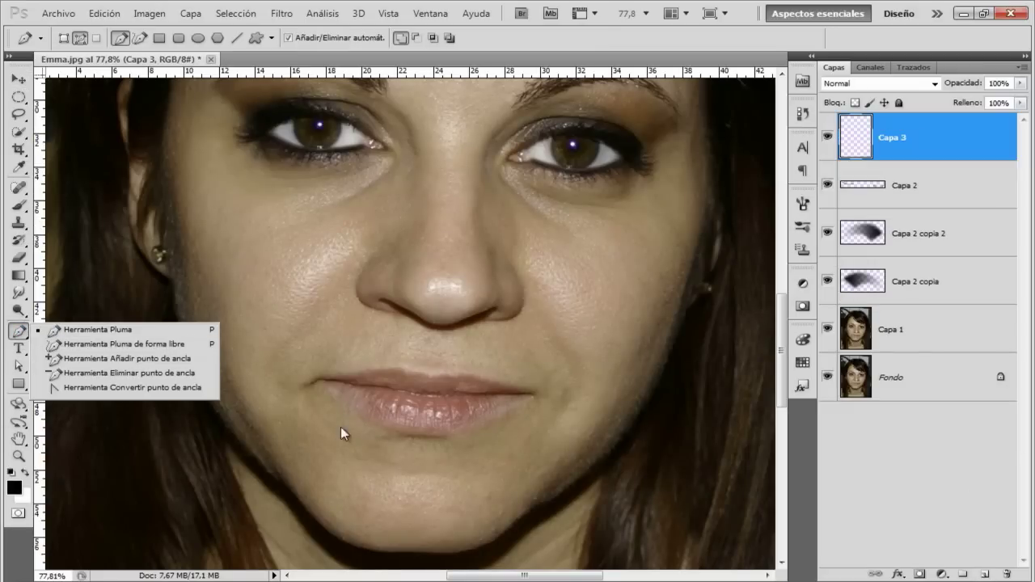
scroll(347, 418, up, 1)
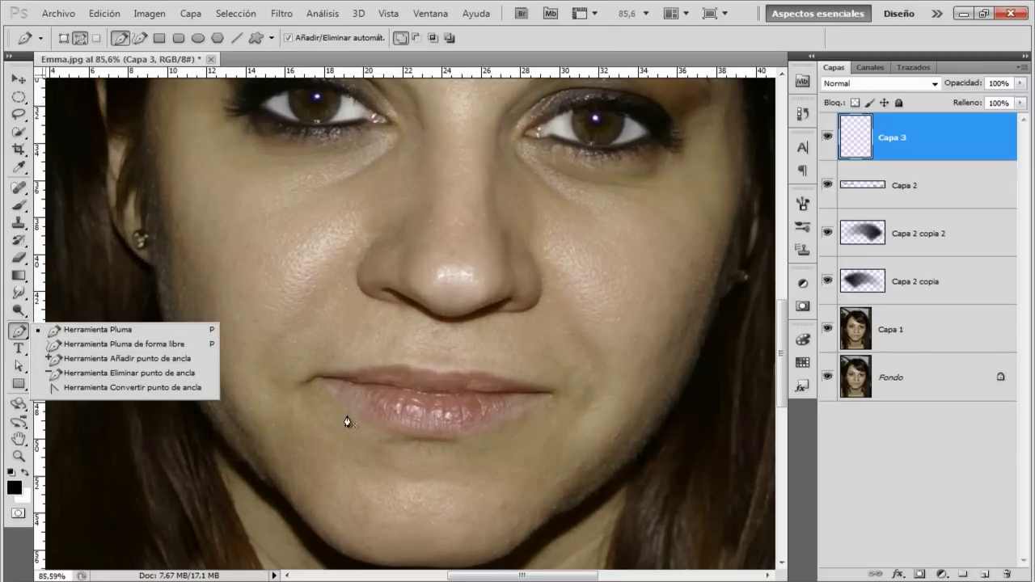
click(321, 377)
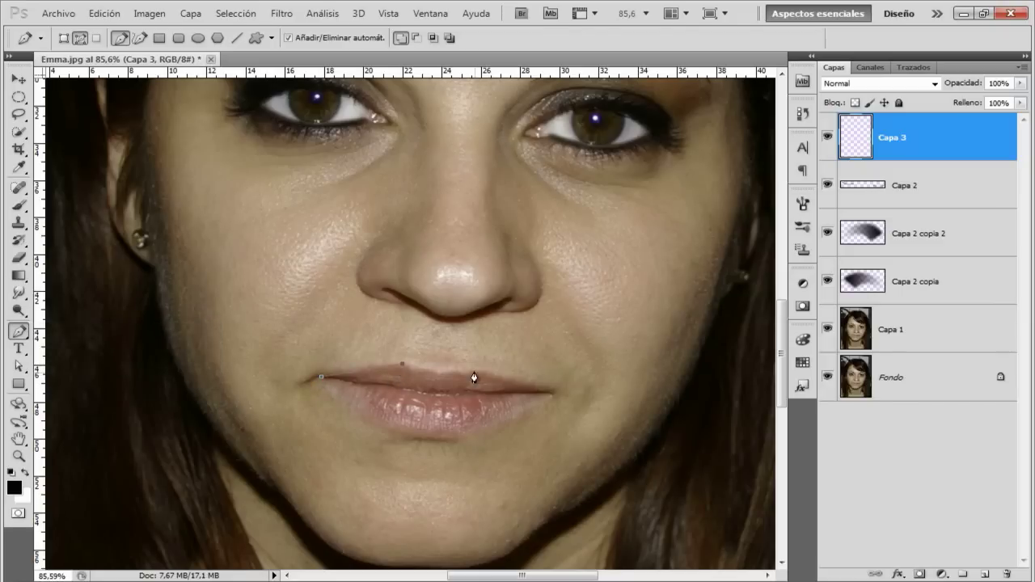
drag(471, 372, 471, 370)
click(439, 369)
key(ctrl+z)
click(438, 373)
click(397, 432)
click(322, 380)
right_click(463, 395)
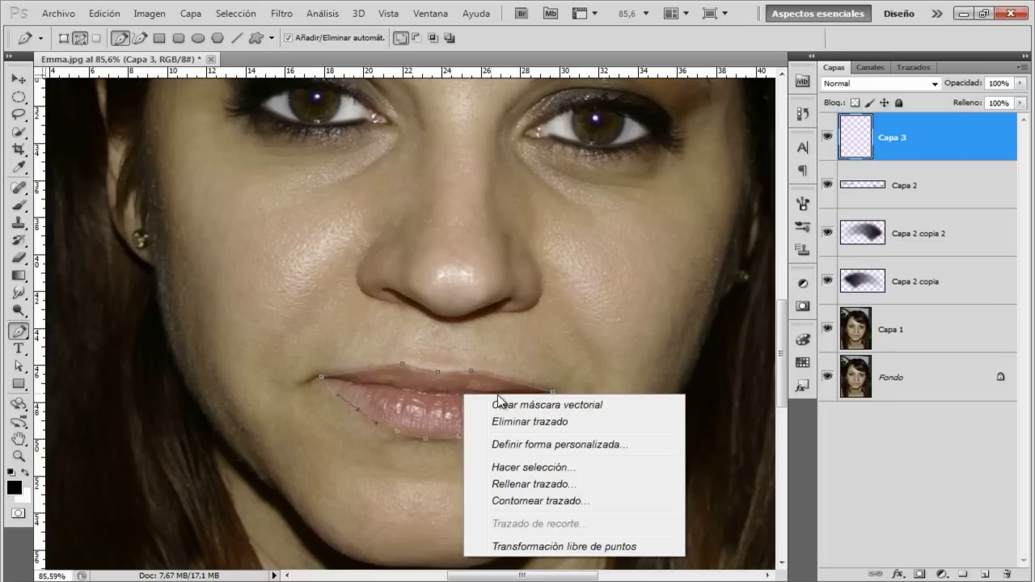
- Turn the lip path into a 2 px feathered selection and set the foreground colour to ab1e1e
click(518, 469)
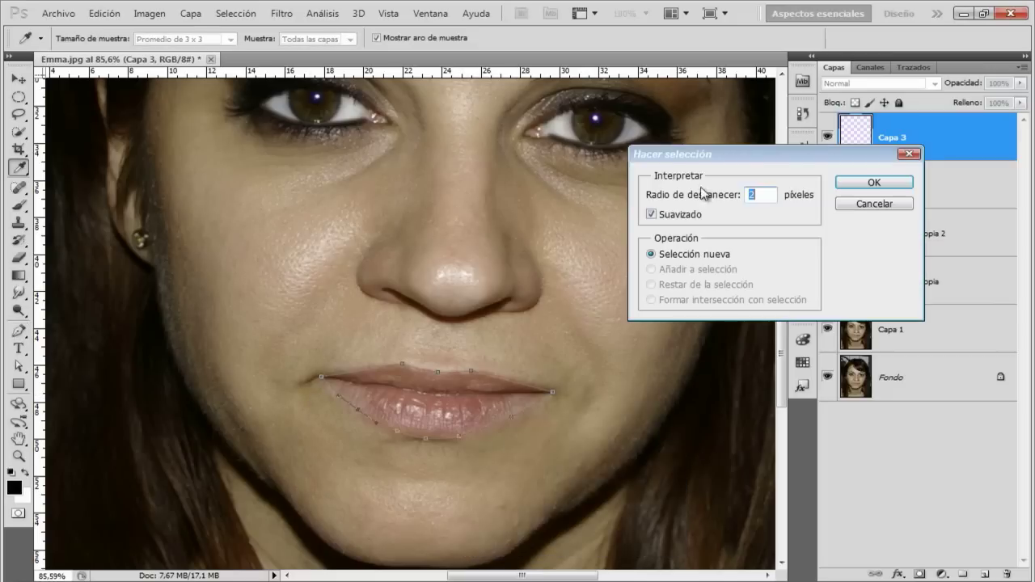
click(877, 179)
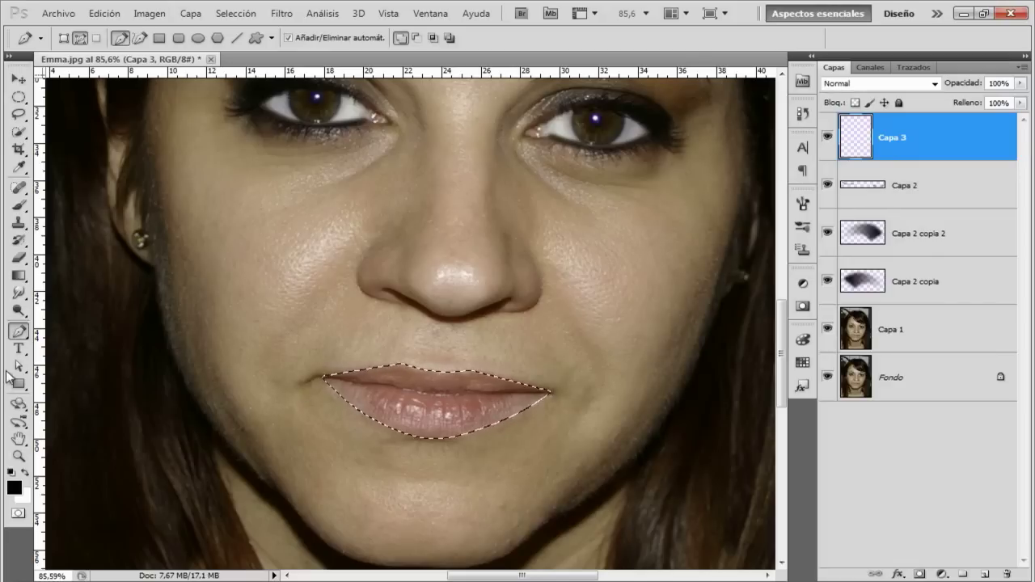
click(15, 489)
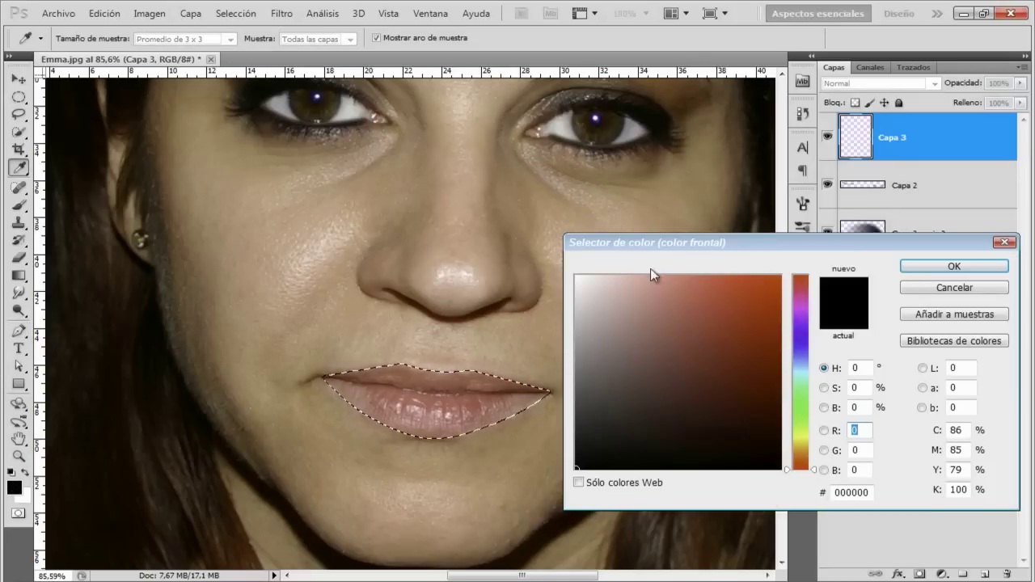
drag(768, 239, 779, 139)
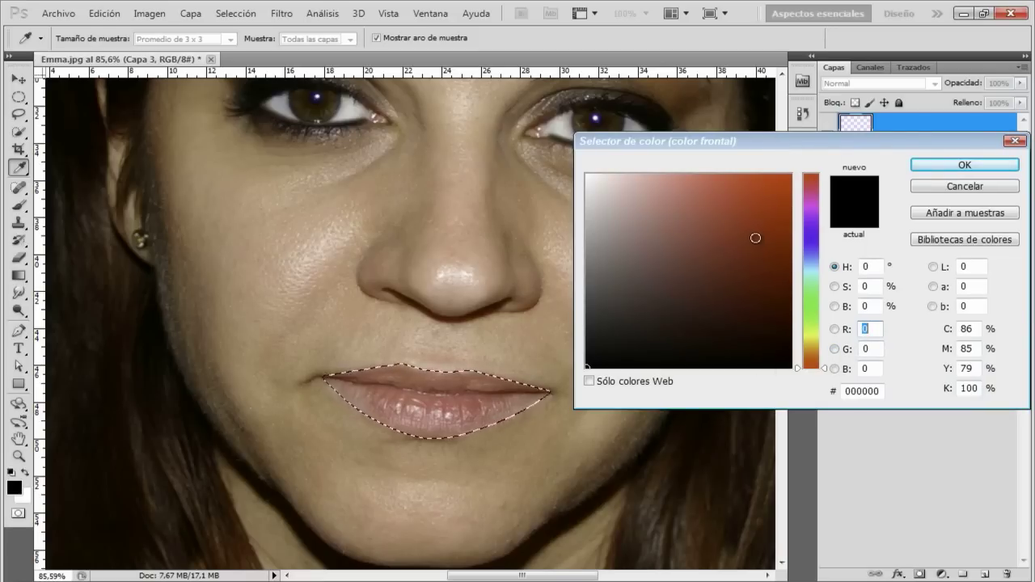
click(756, 237)
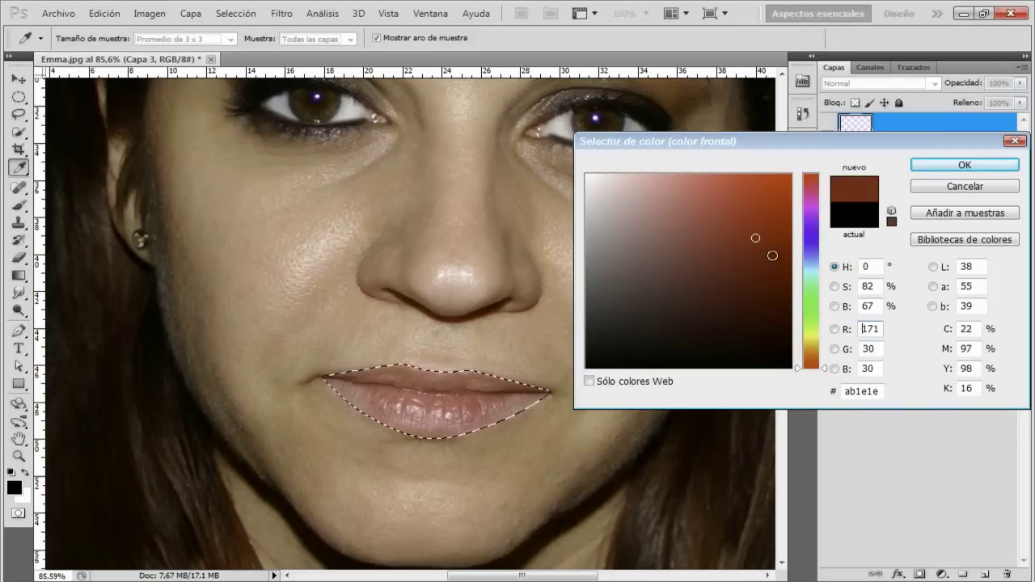
click(943, 166)
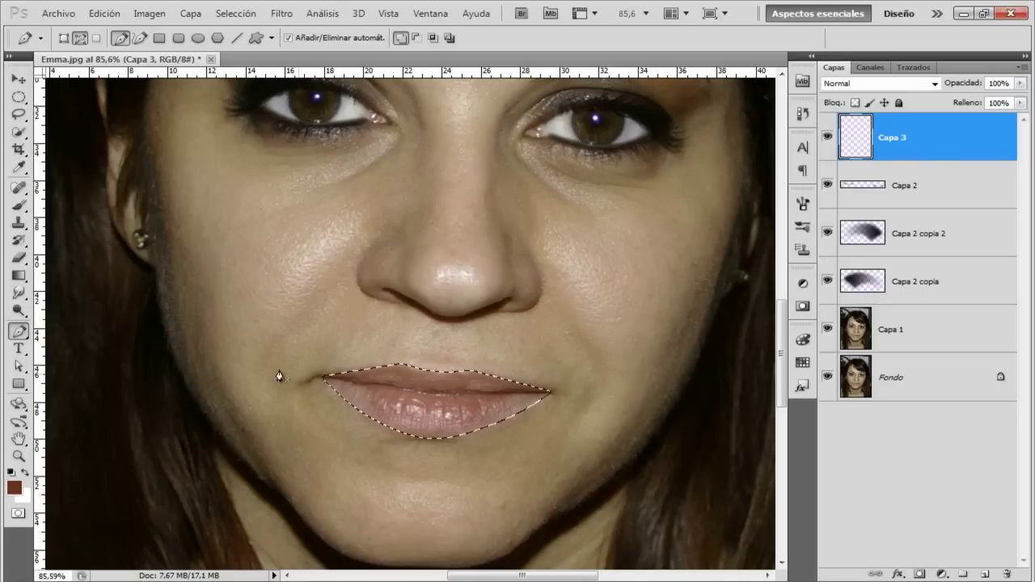
- Fill the lip selection with the Paint Bucket, then deselect
click(13, 278)
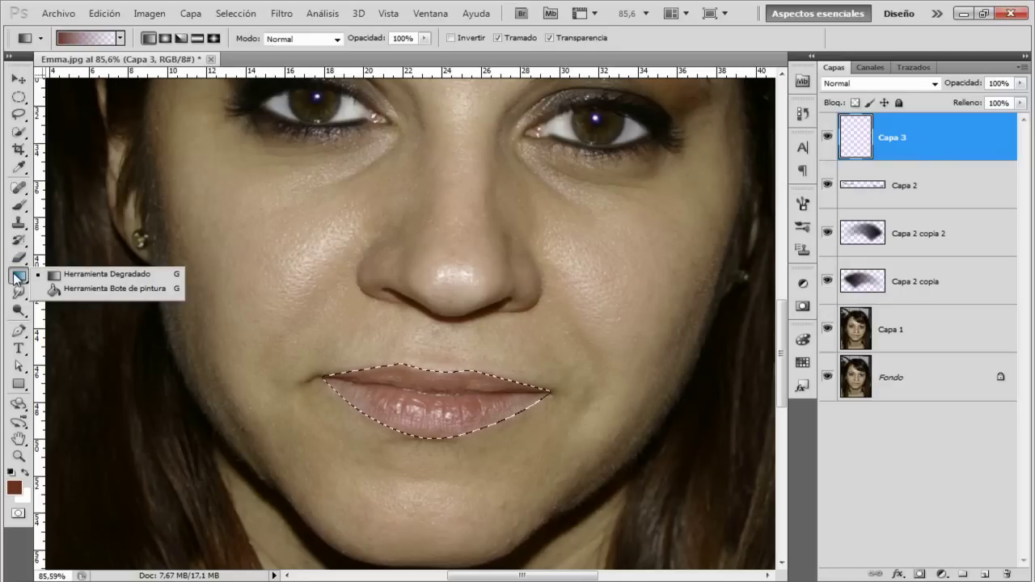
click(54, 292)
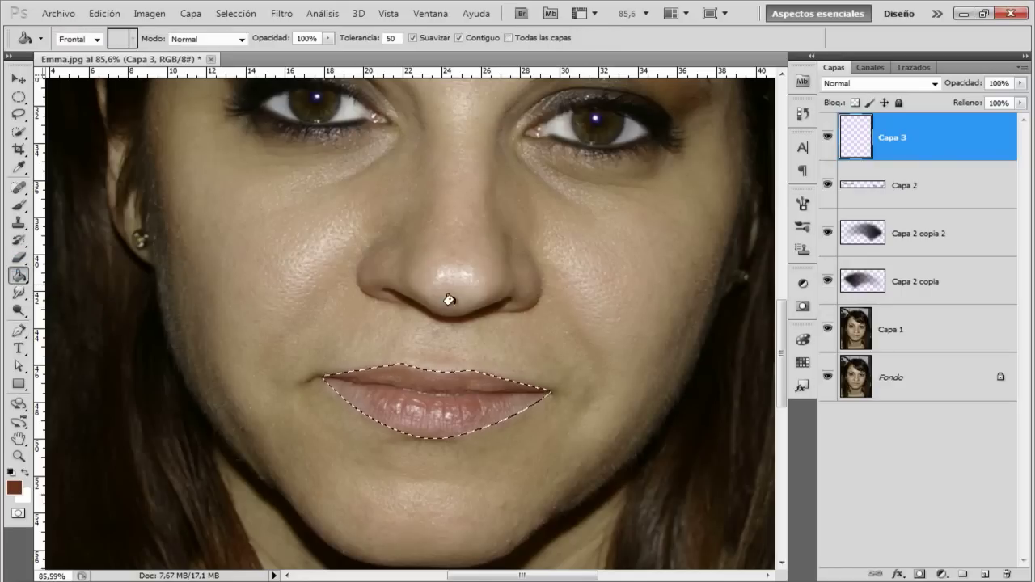
click(431, 399)
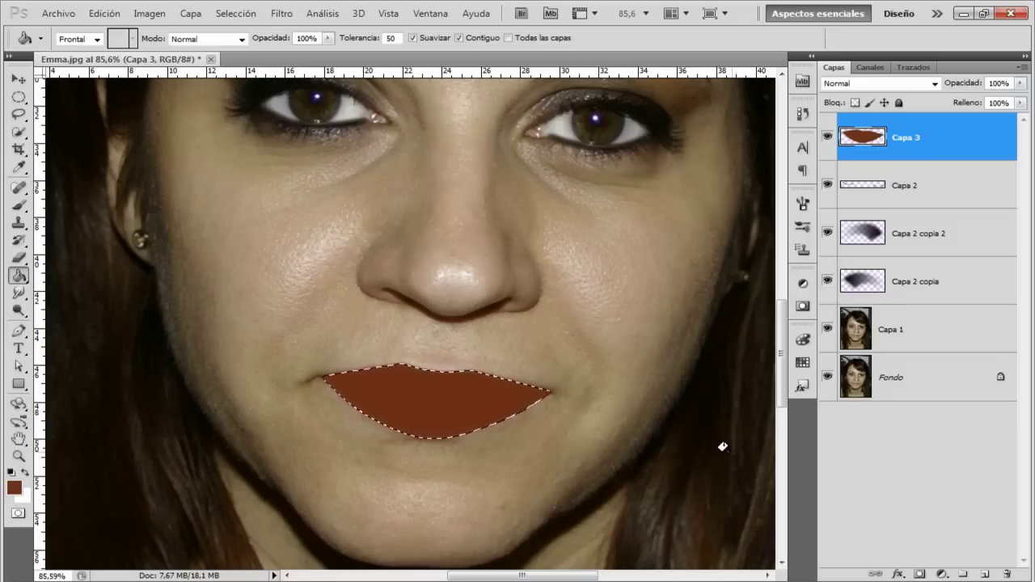
key(ctrl+d)
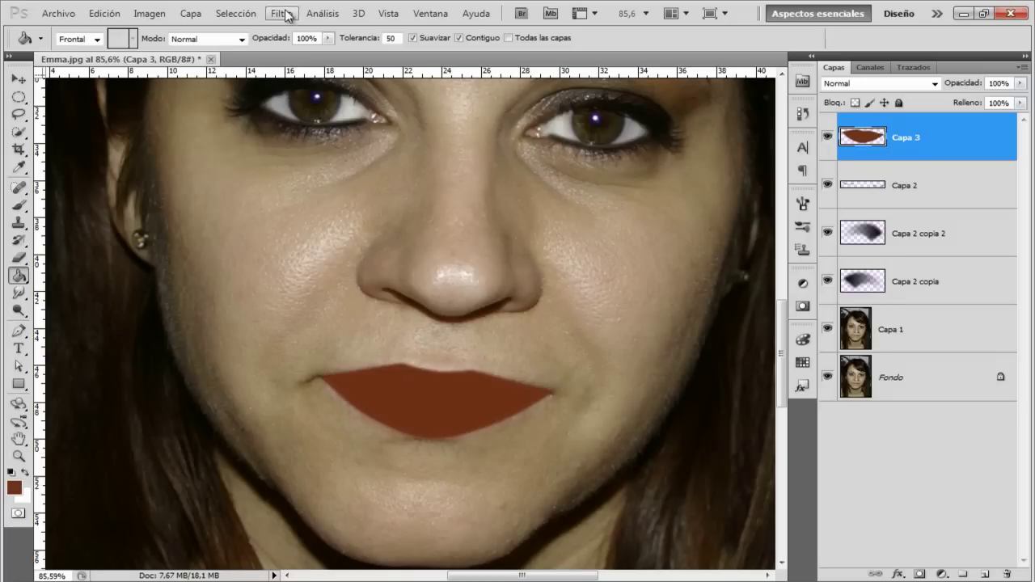
click(281, 14)
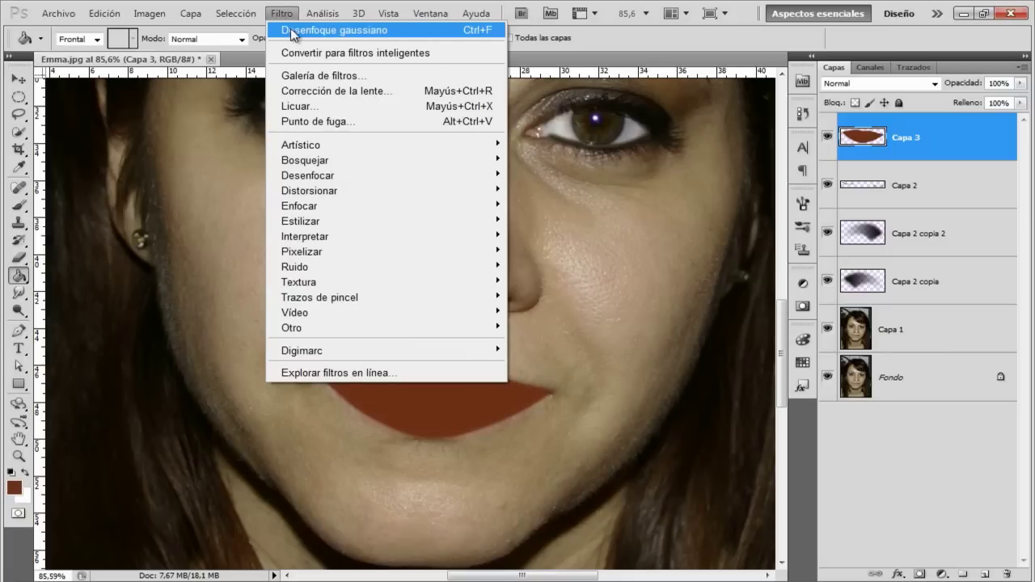
key(Escape)
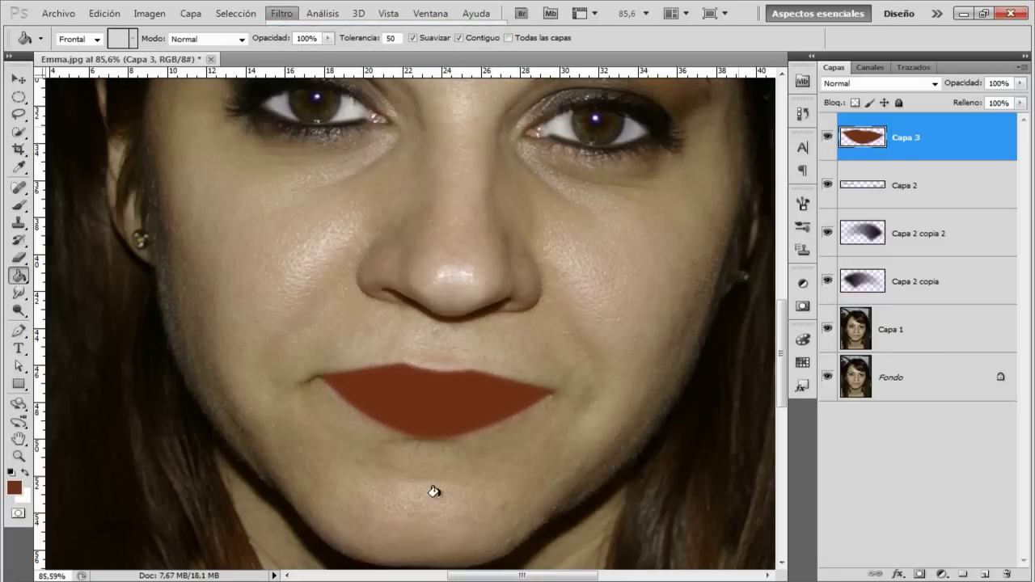
key(Escape)
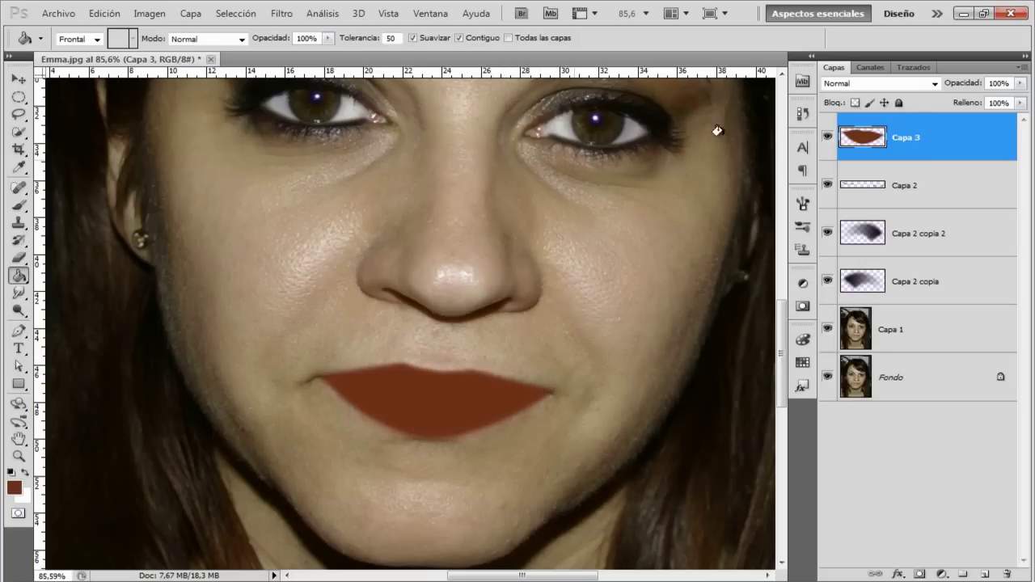
- Set Capa 3's blend mode to Luz suave with 80% opacity
click(935, 84)
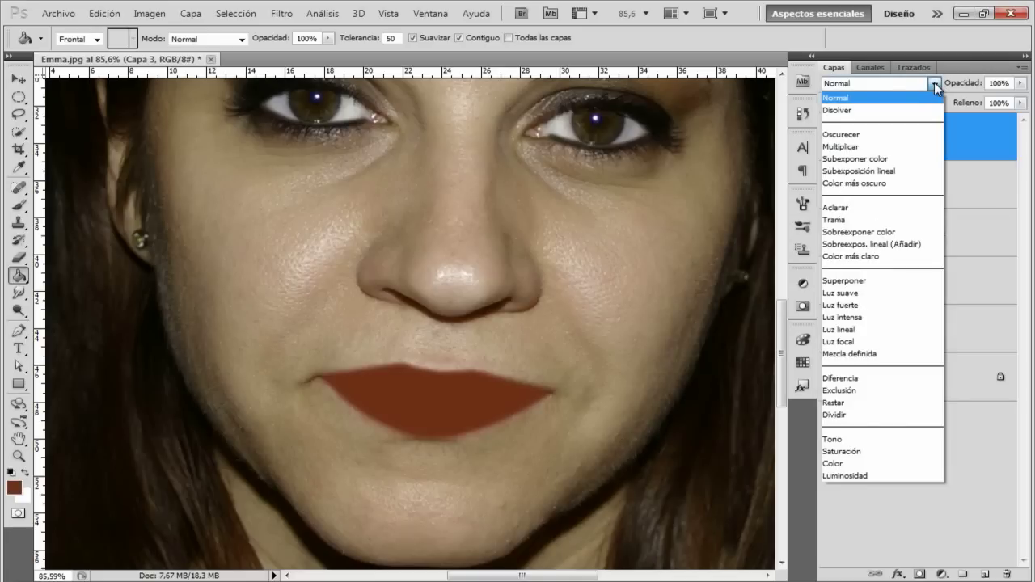
click(894, 293)
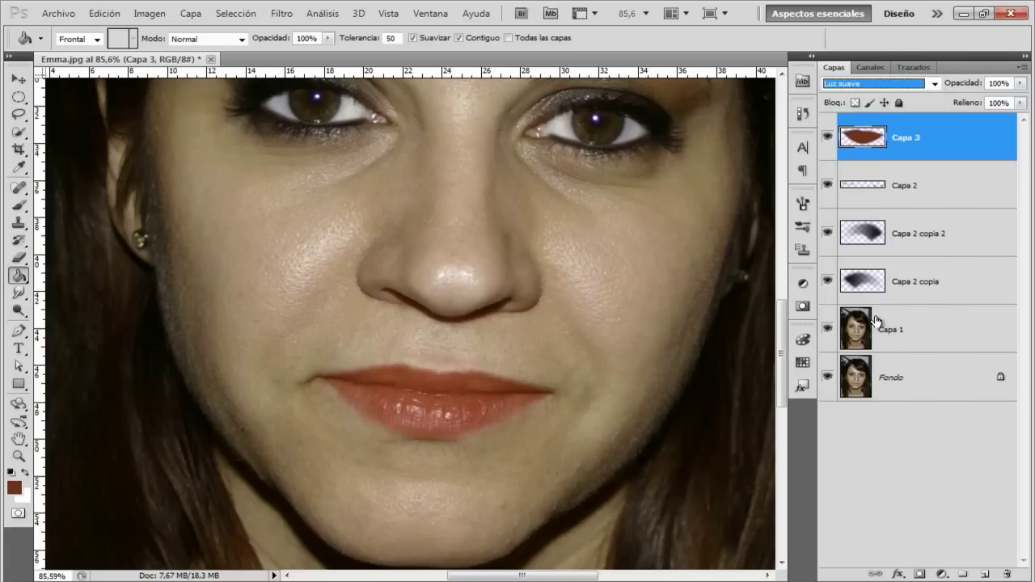
click(1021, 83)
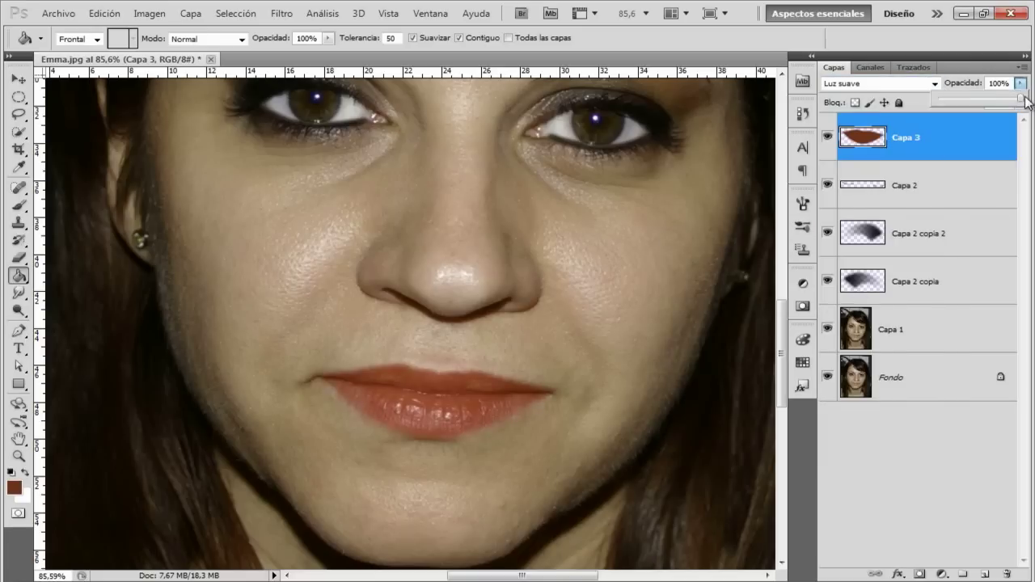
drag(1021, 100, 1007, 101)
drag(987, 98, 1007, 99)
drag(1007, 99, 1004, 79)
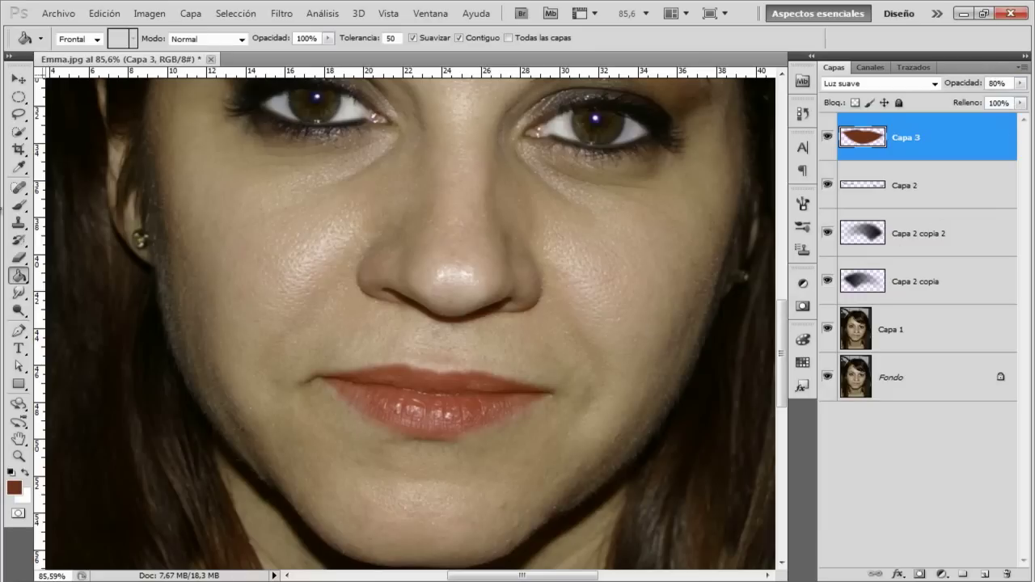
- Select the Move tool and zoom out to view the face
click(18, 80)
scroll(534, 254, down, 2)
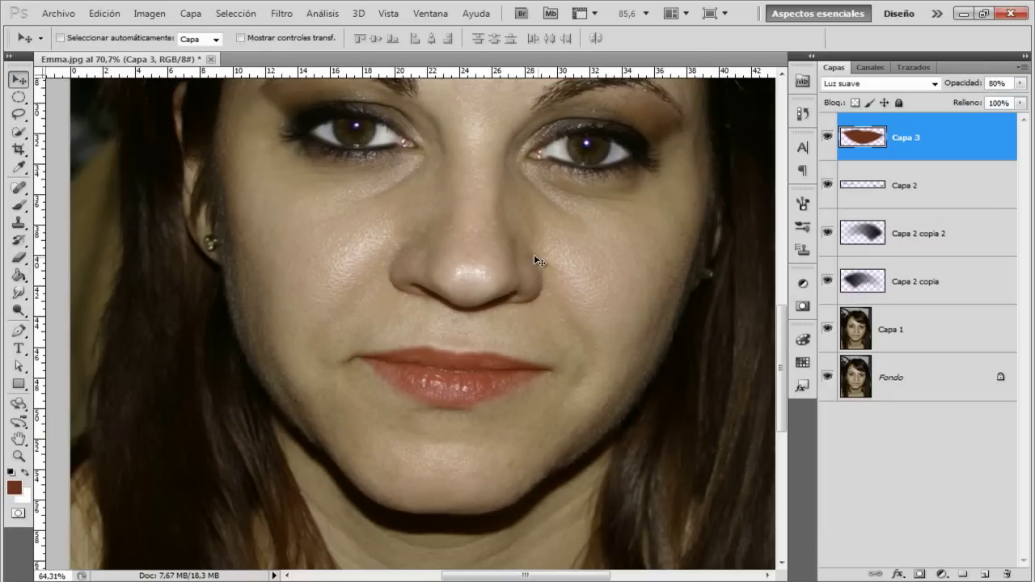
scroll(534, 256, down, 2)
scroll(586, 301, down, 1)
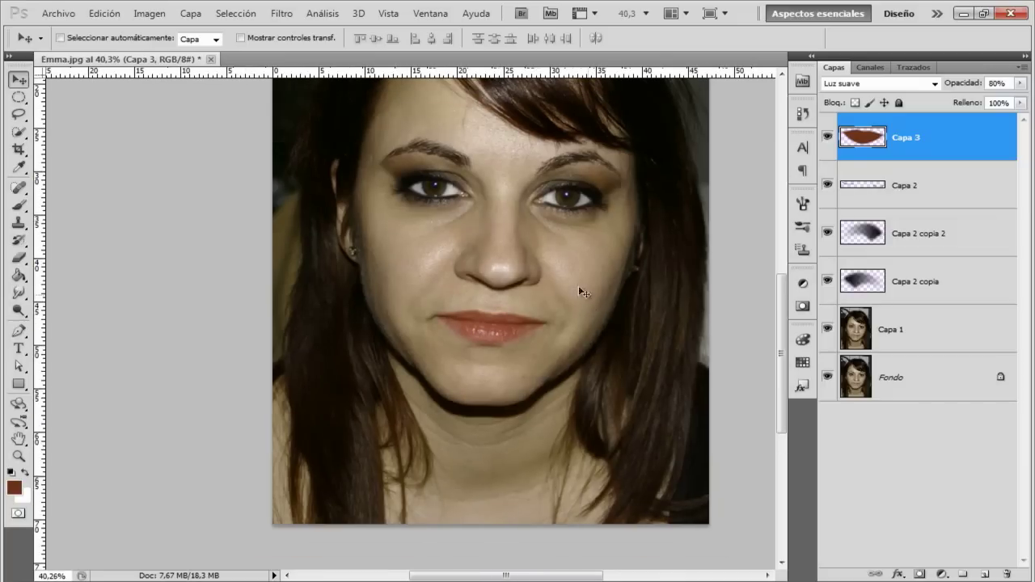
scroll(526, 164, up, 1)
scroll(529, 166, up, 1)
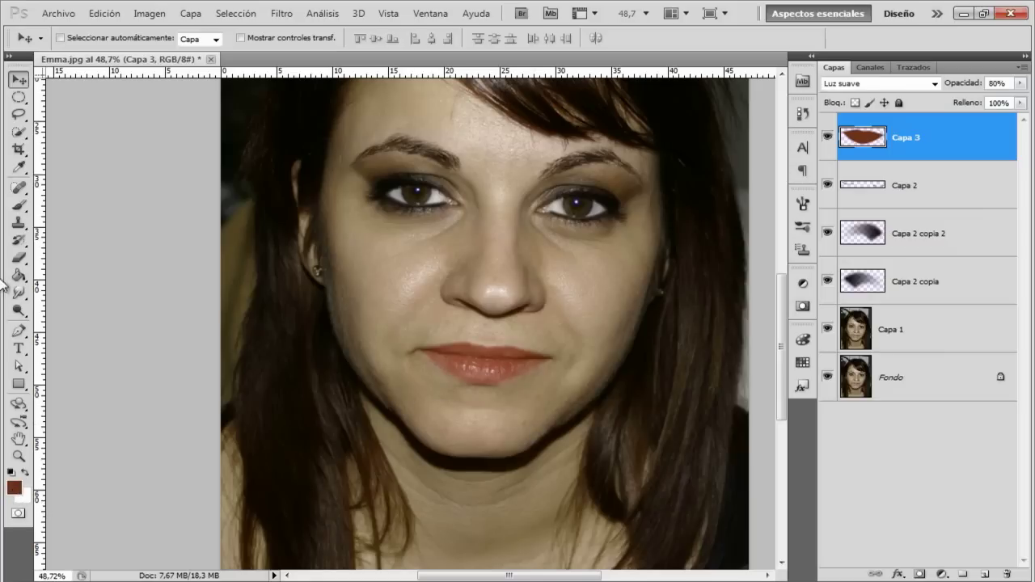
- Select the Brush tool with 26% hardness and resize it to 175 px
click(18, 206)
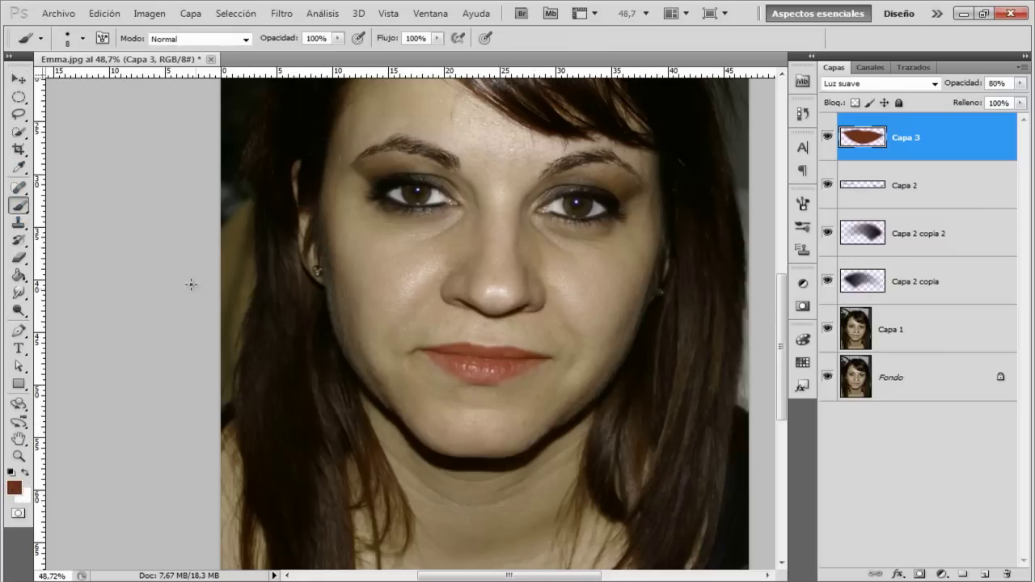
click(81, 38)
drag(123, 87, 64, 97)
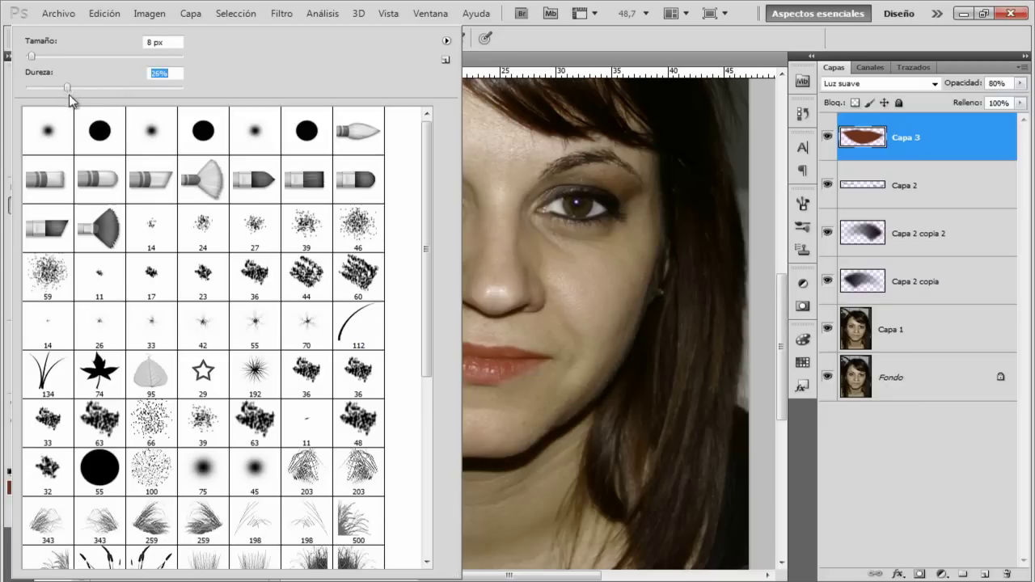
click(657, 73)
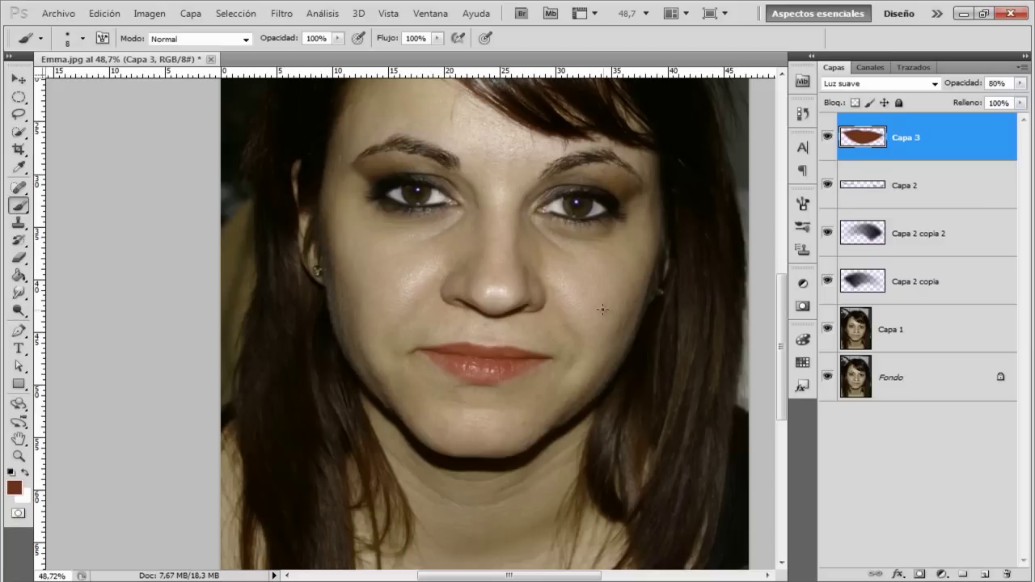
key(bracketright)
key(bracketright)
key(bracketright)
key(bracketleft)
key(bracketleft)
key(bracketleft)
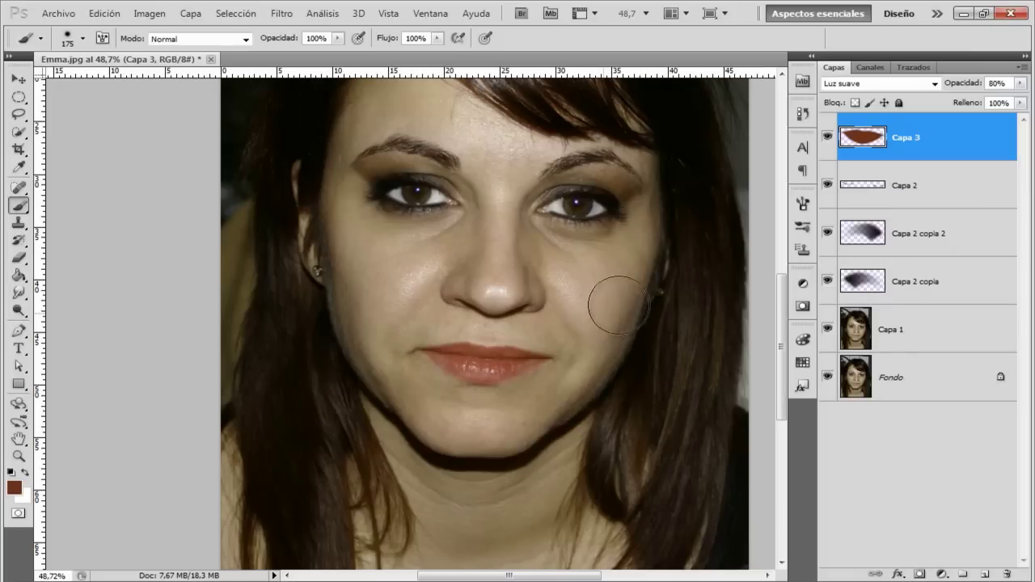
- Add new layer Capa 4 and paint one blush dab on each cheek
click(984, 576)
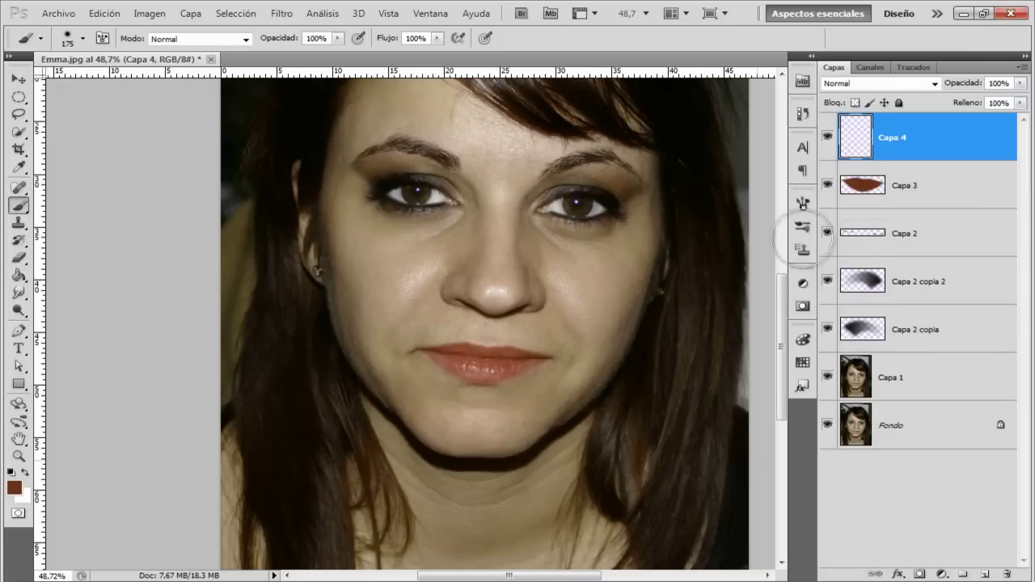
click(600, 318)
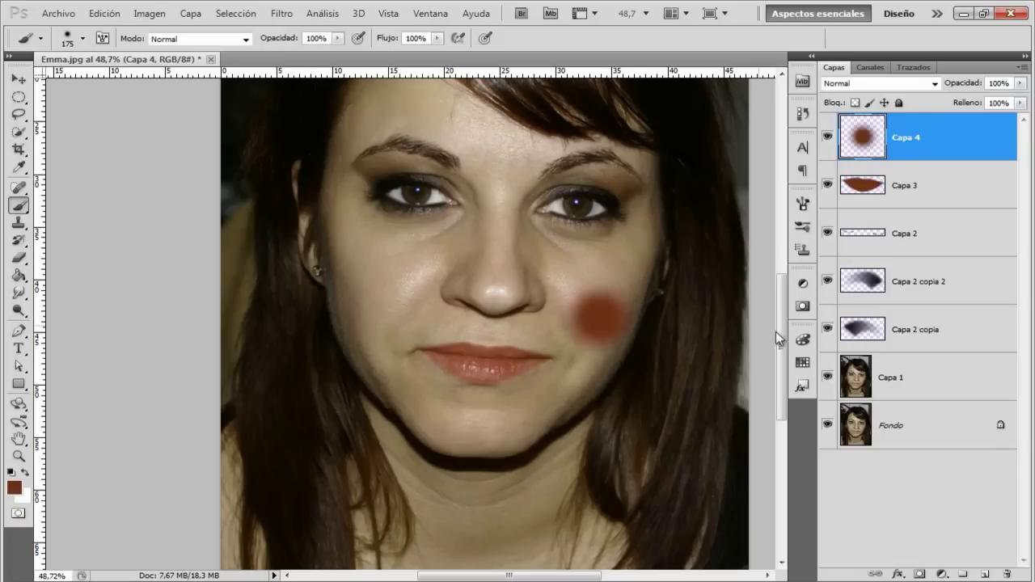
click(380, 305)
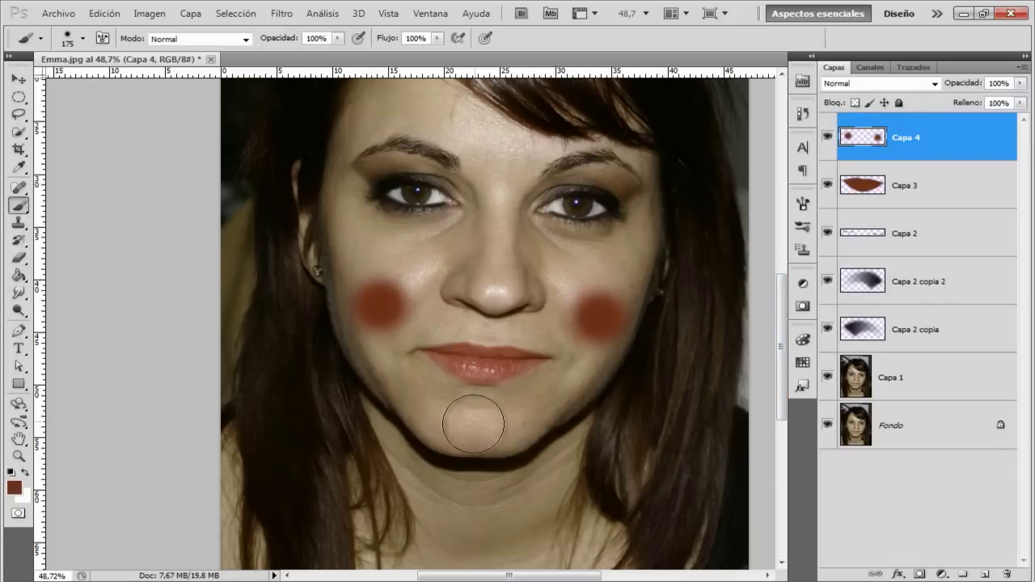
- Smear both blush dabs upward toward the temples with the Smudge tool (Dedo)
click(21, 299)
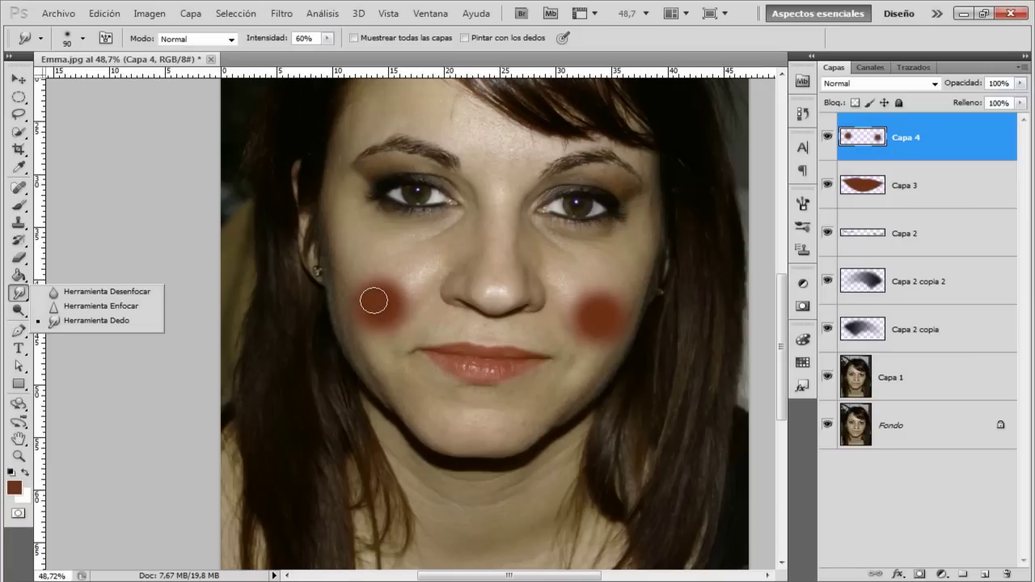
click(370, 299)
drag(352, 260, 339, 172)
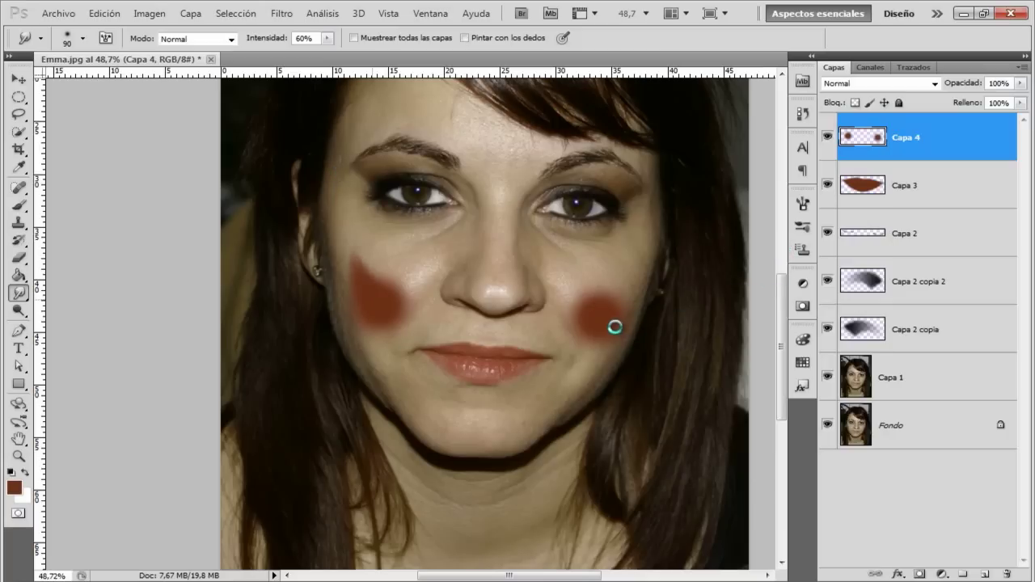
drag(615, 327, 647, 235)
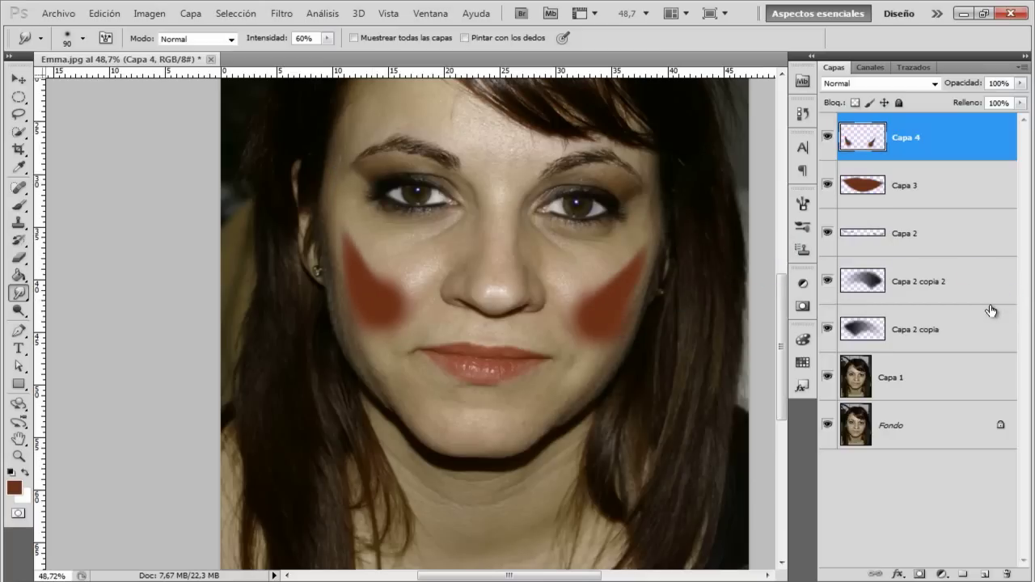
- Undo the previous Gaussian blur via Edición > Deshacer
click(284, 15)
click(281, 16)
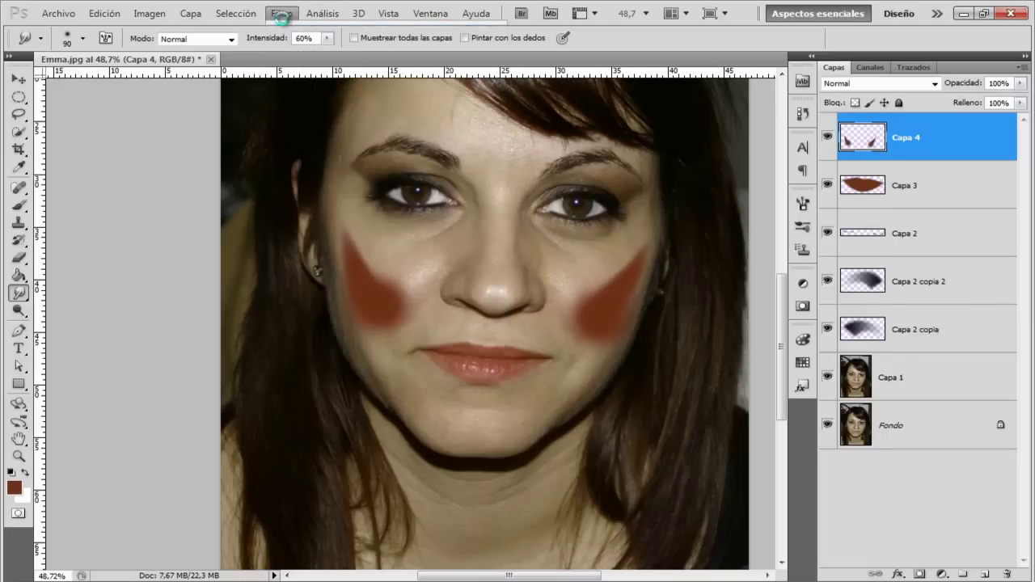
click(111, 17)
click(170, 12)
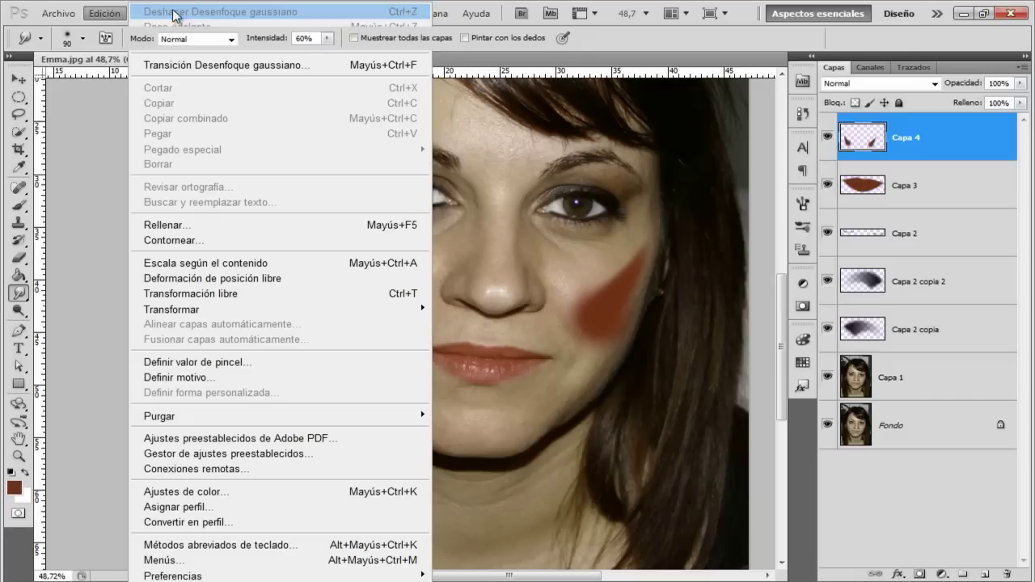
- Apply a Gaussian blur with Radio 8 to the cheek blush
click(283, 14)
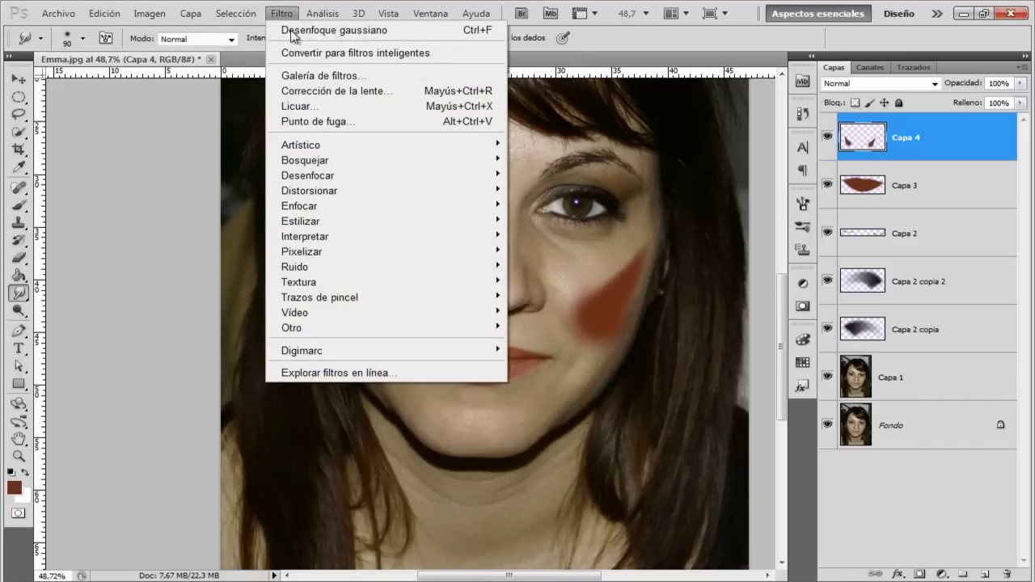
mouse_move(307, 175)
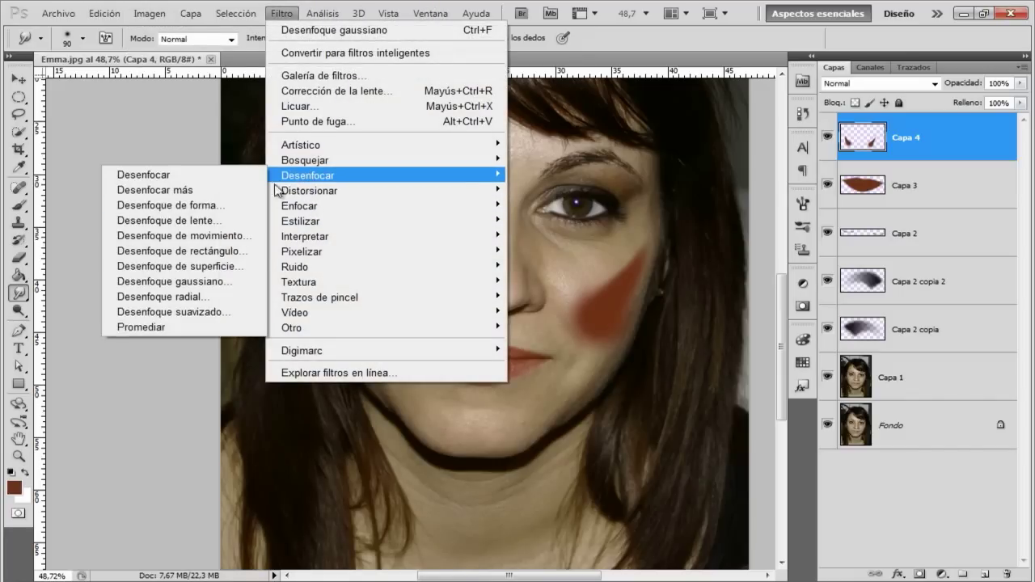
click(236, 282)
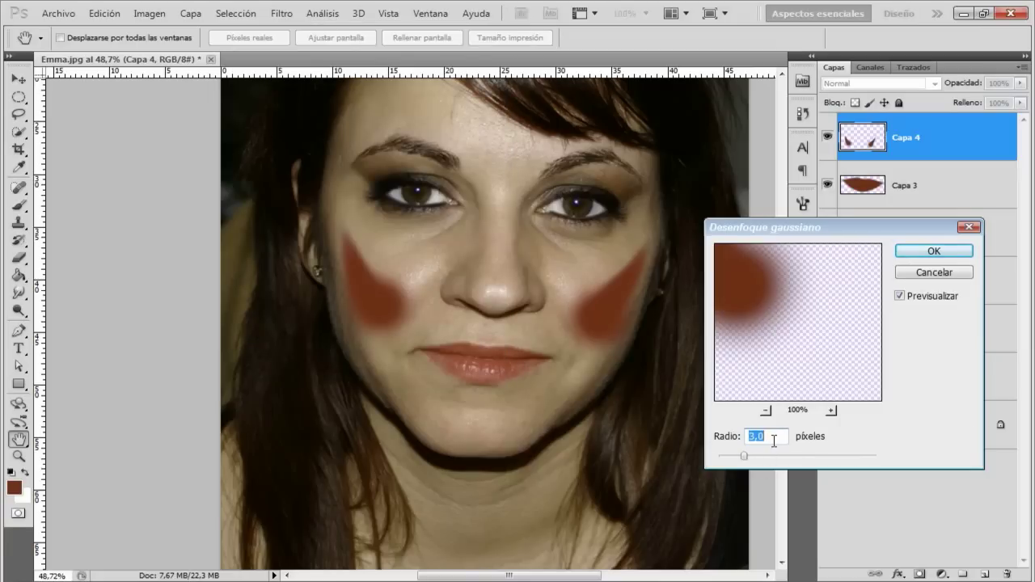
text(8)
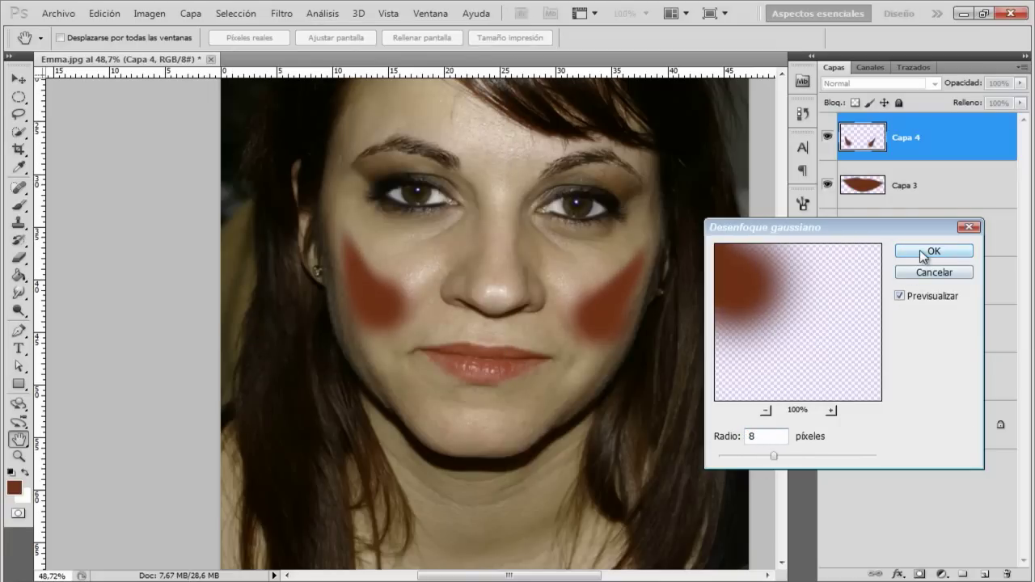
click(920, 250)
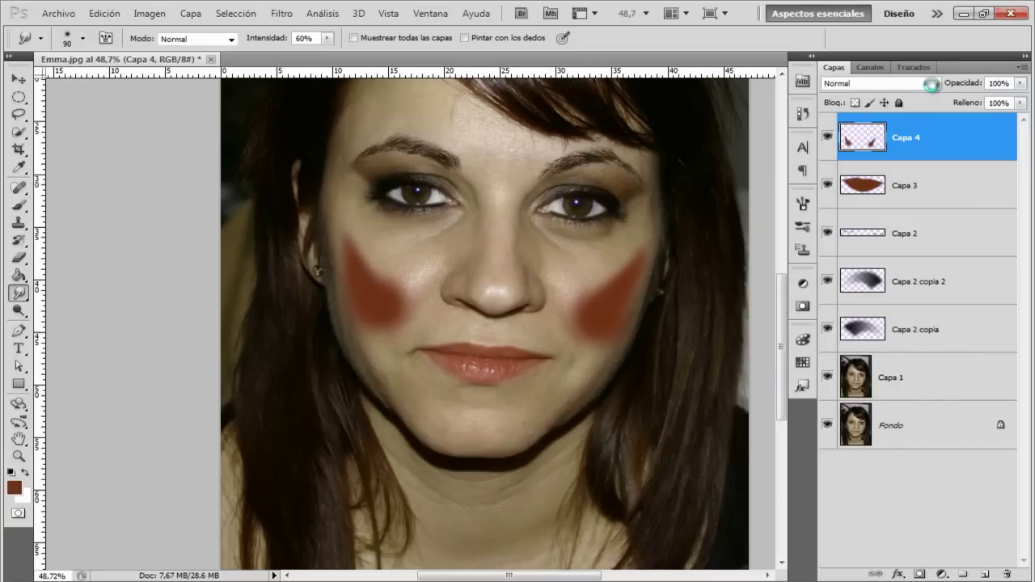
- Set Capa 4's blend mode to Luz suave and its opacity to 45%
click(935, 84)
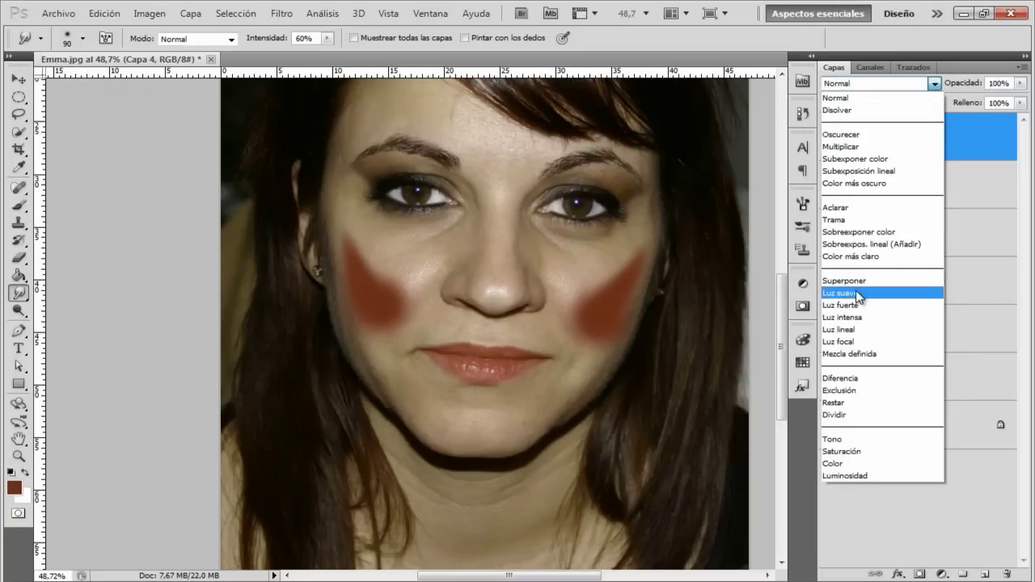
click(859, 293)
click(1021, 84)
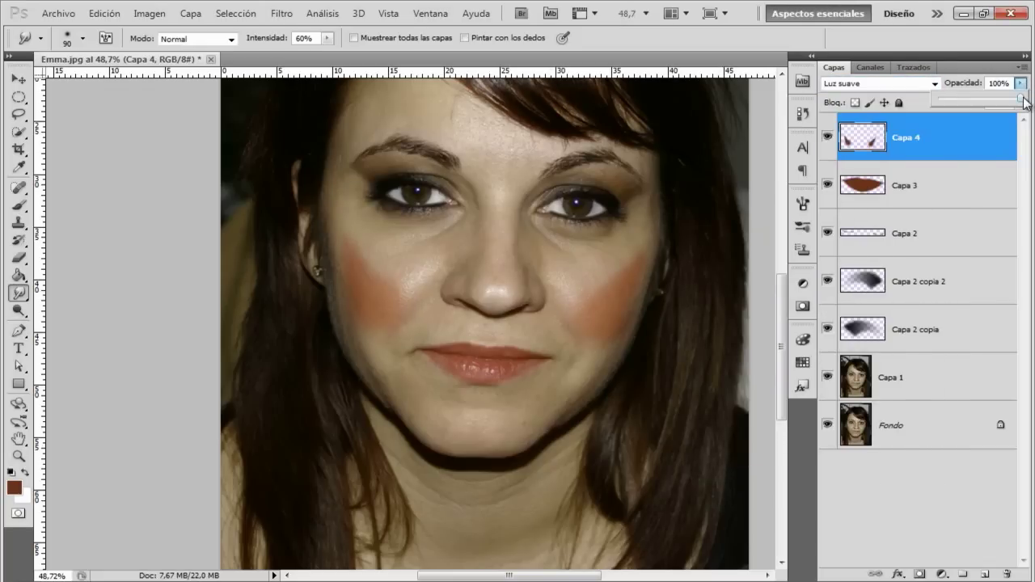
drag(1022, 101, 976, 101)
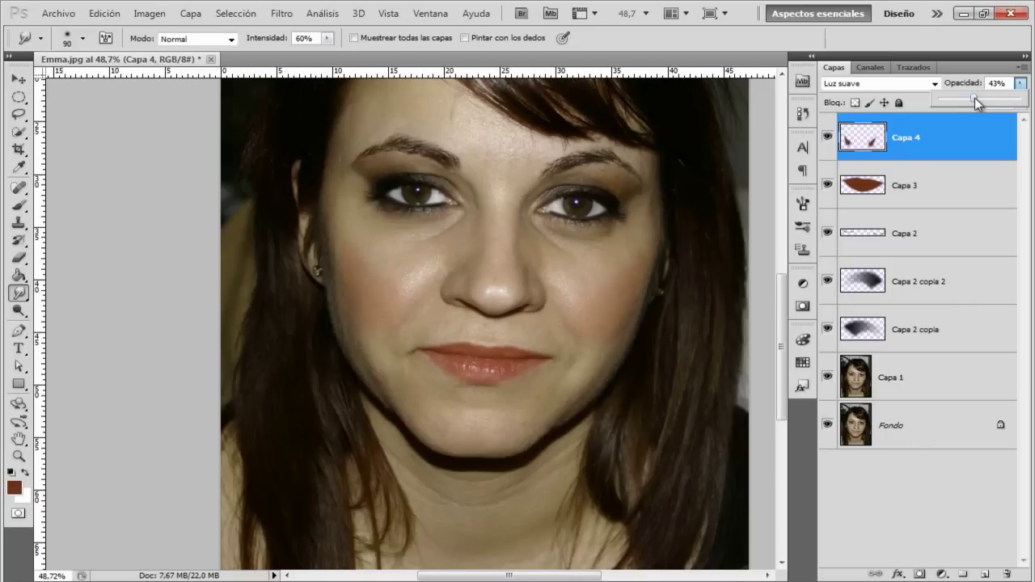
drag(976, 102, 979, 102)
click(977, 72)
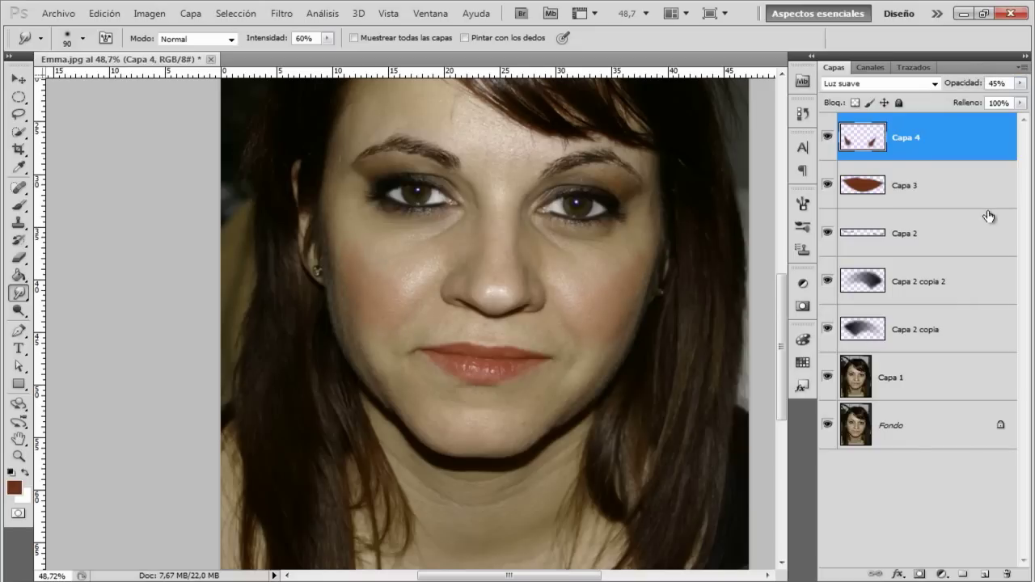
- Zoom out to about 30% to see the whole portrait, with the Move tool active
scroll(427, 343, down, 1)
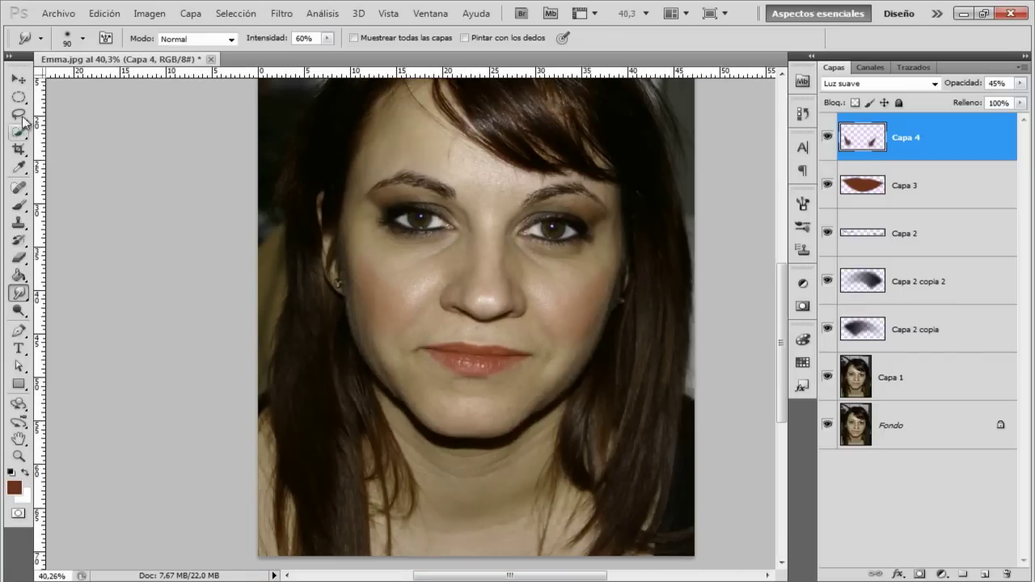
click(24, 82)
scroll(507, 331, down, 1)
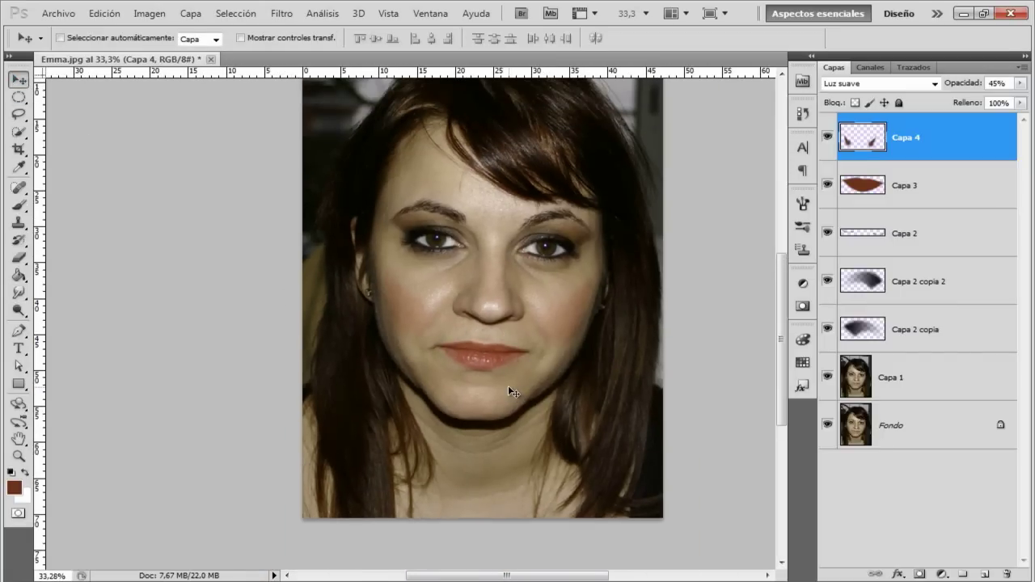
scroll(525, 354, down, 1)
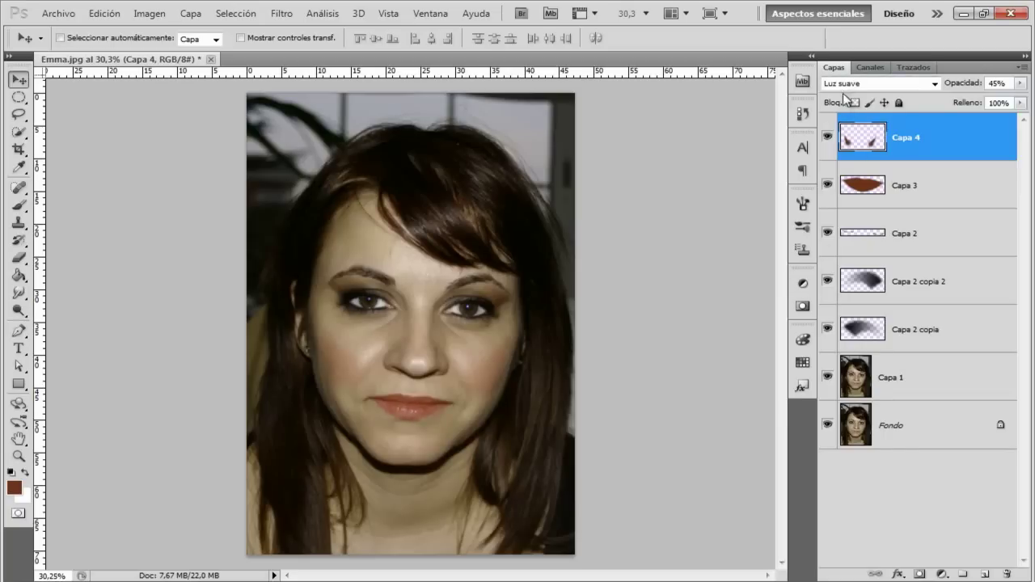
- Toggle Capa 4's visibility off and on to compare, leaving the blush visible
click(827, 139)
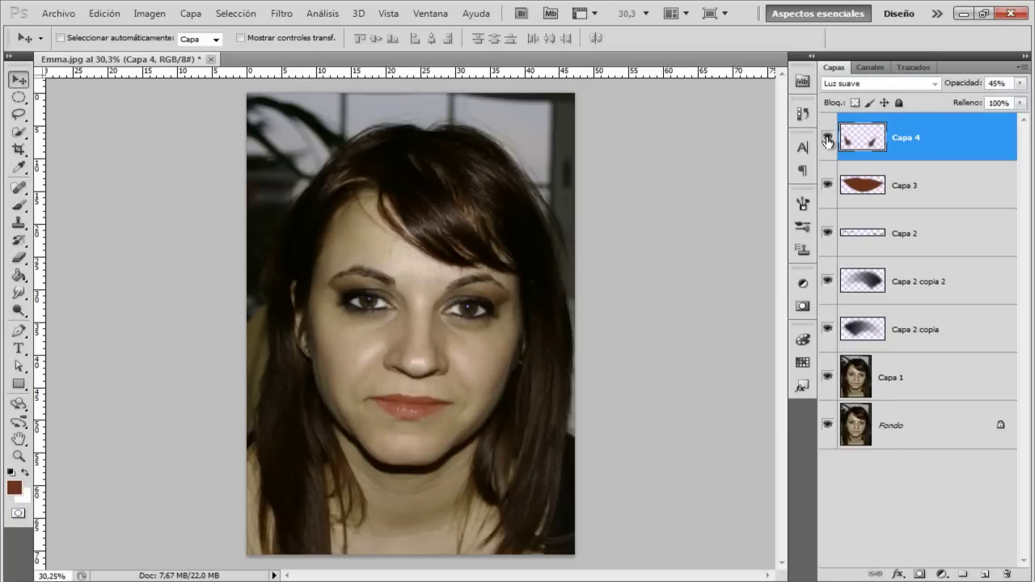
click(828, 139)
click(827, 139)
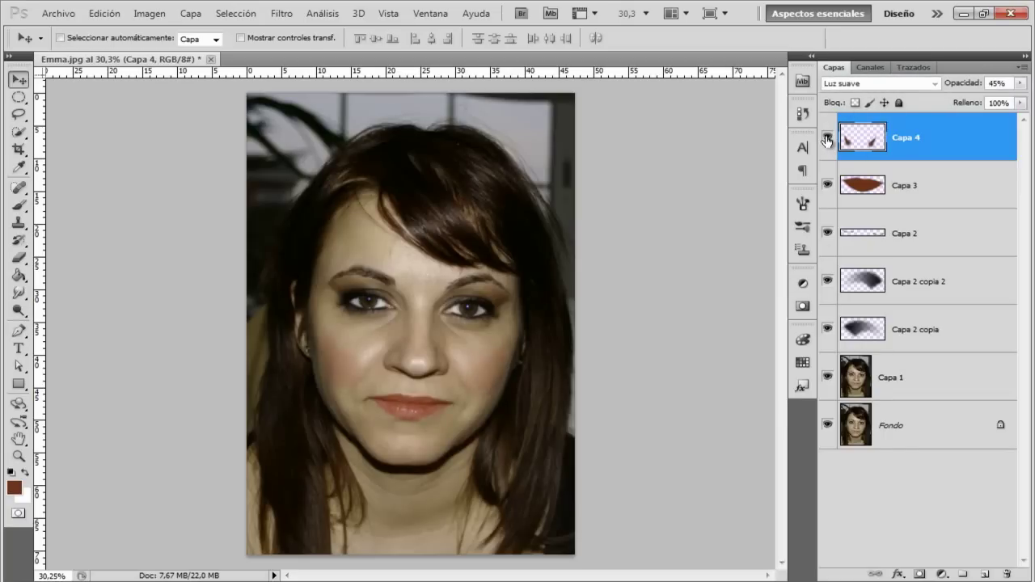
click(826, 139)
click(828, 139)
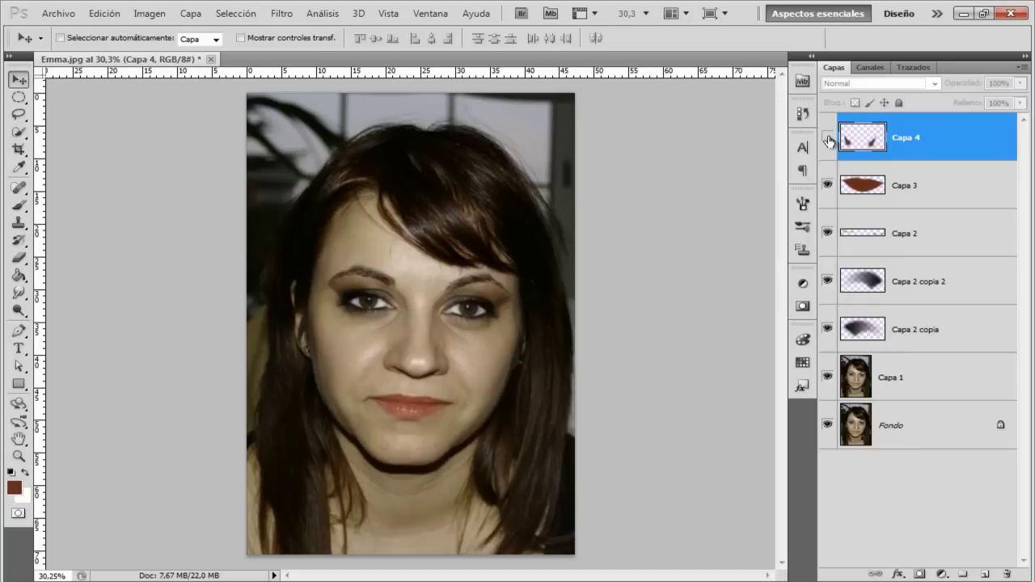
click(828, 139)
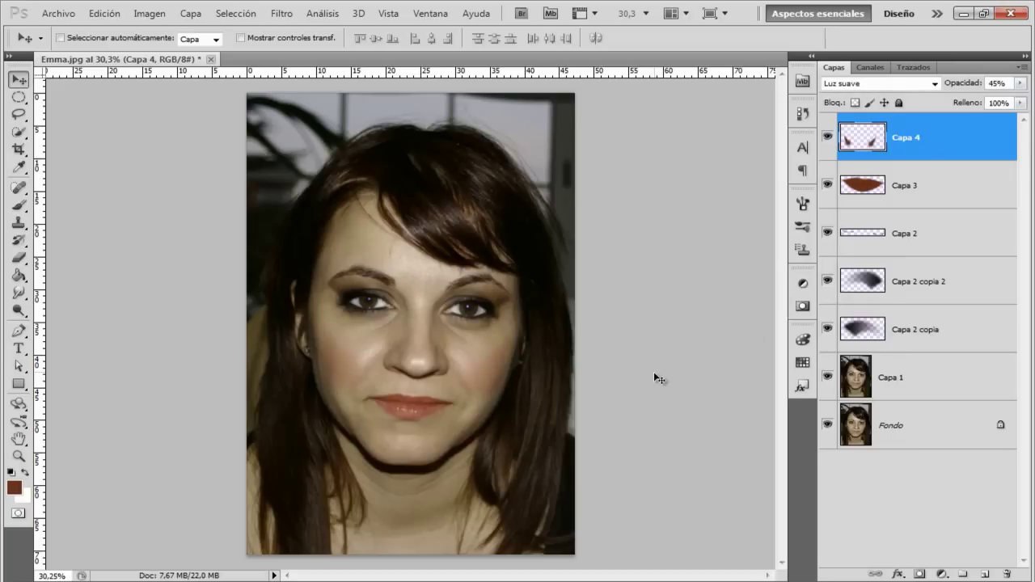